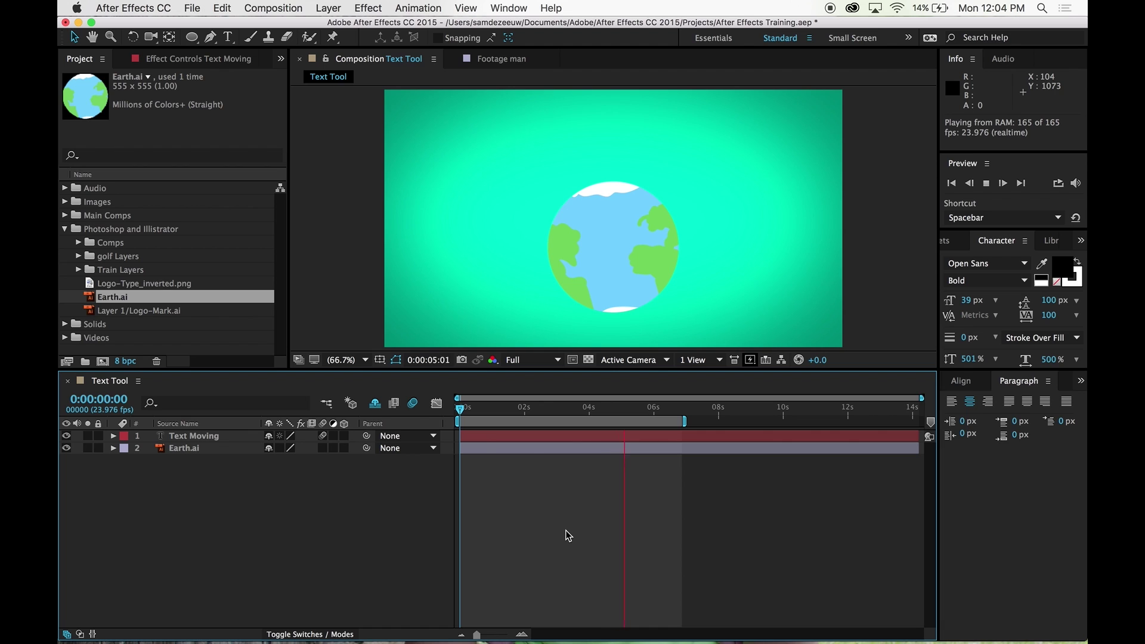
# - Delete the curved Text Moving layer, leaving only Earth.ai in the composition
pyautogui.click(214, 444)
pyautogui.click(211, 440)
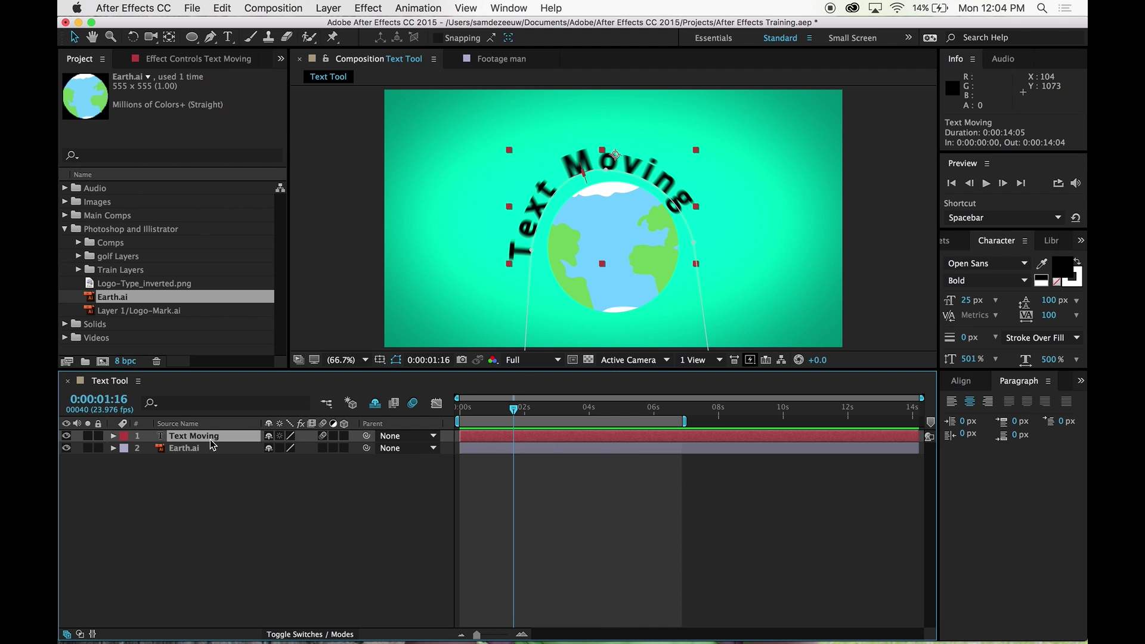
pyautogui.press('Delete')
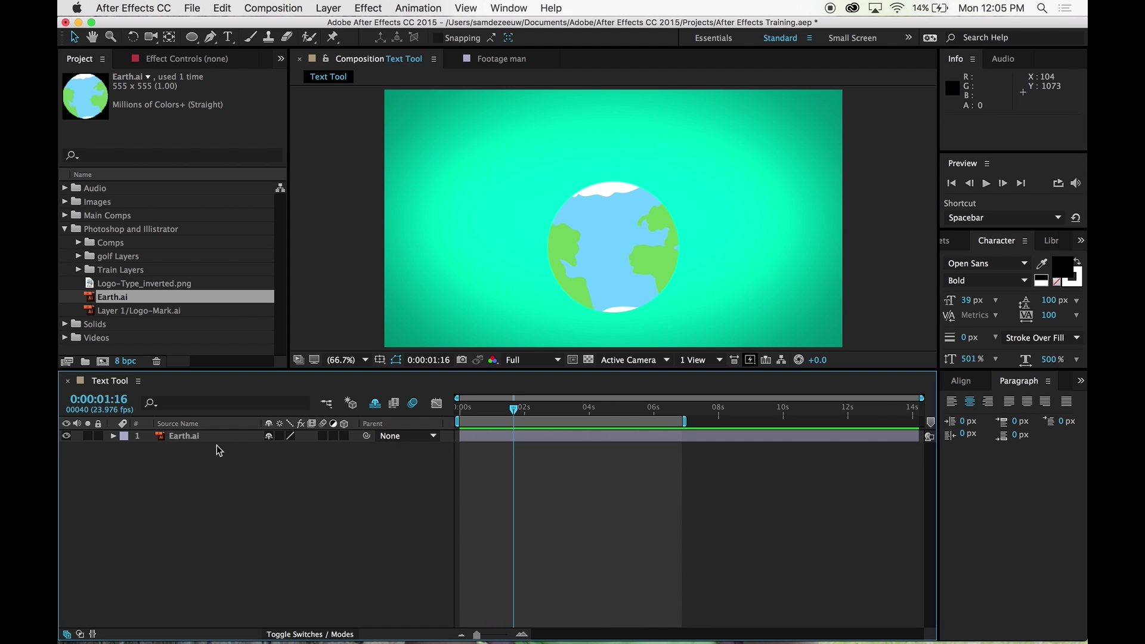
# - Create an 'Earth' text layer above the globe and nudge it slightly down and right
pyautogui.click(229, 38)
pyautogui.click(614, 150)
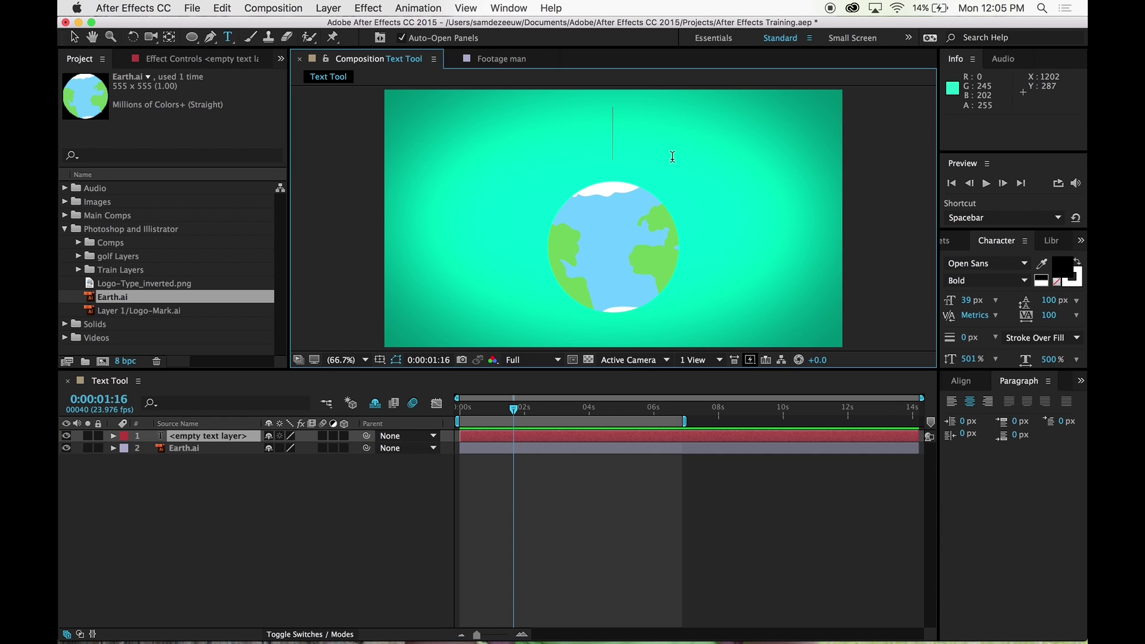
pyautogui.write('Earth')
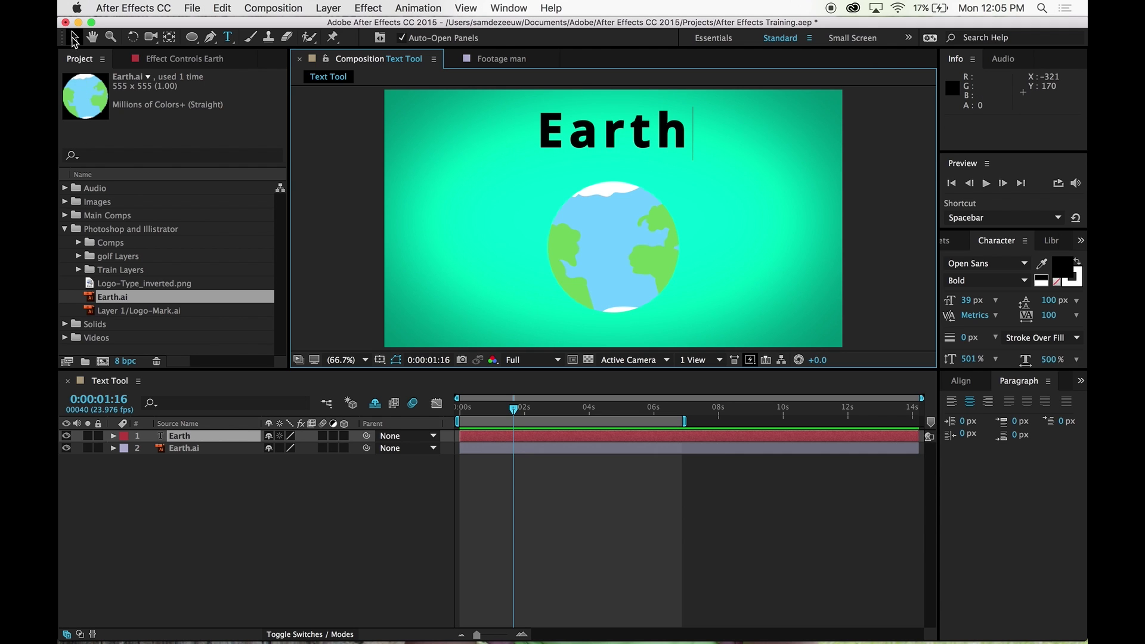
pyautogui.click(73, 37)
pyautogui.moveTo(645, 126); pyautogui.dragTo(648, 143)
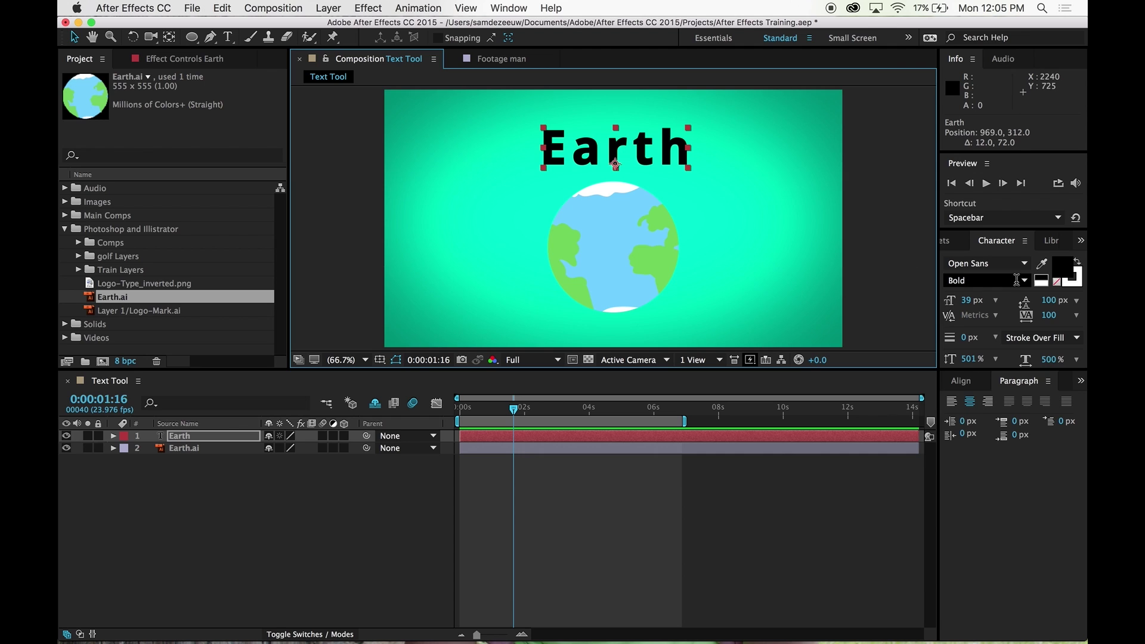
# - Enlarge the Earth text from 39 to 43 px and make its fill white
pyautogui.moveTo(970, 303); pyautogui.dragTo(996, 302)
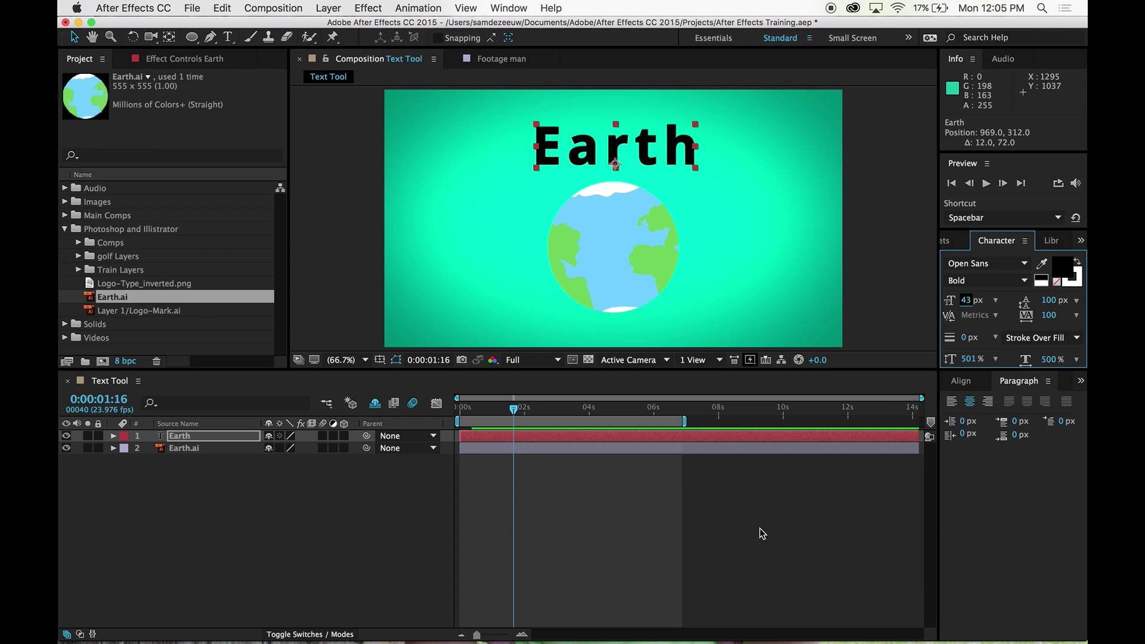
pyautogui.click(1070, 271)
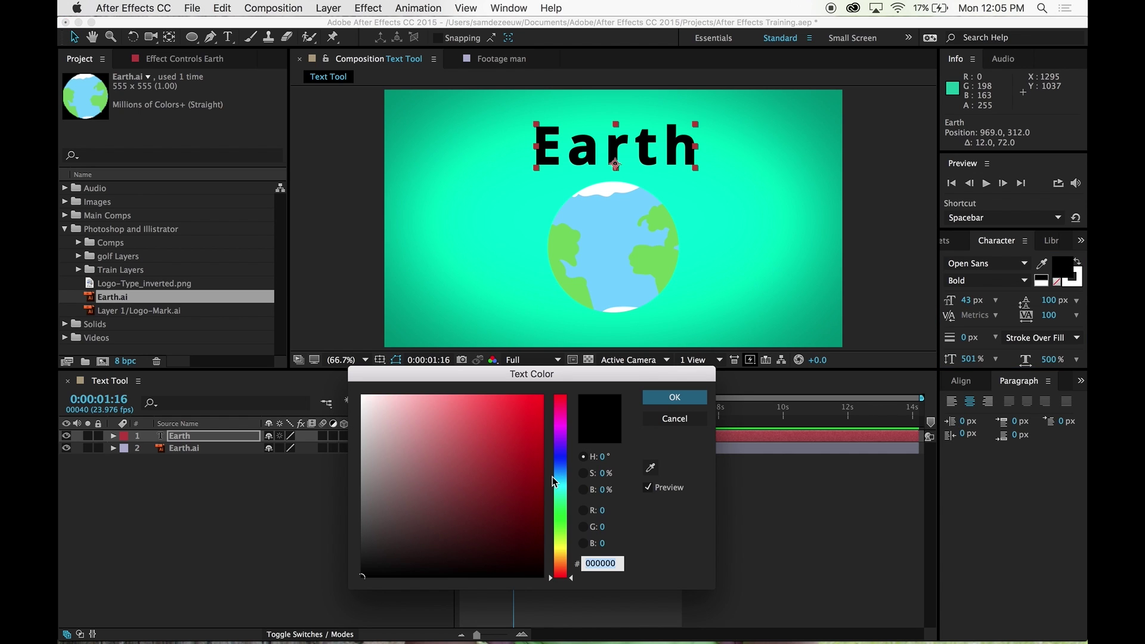
pyautogui.click(651, 468)
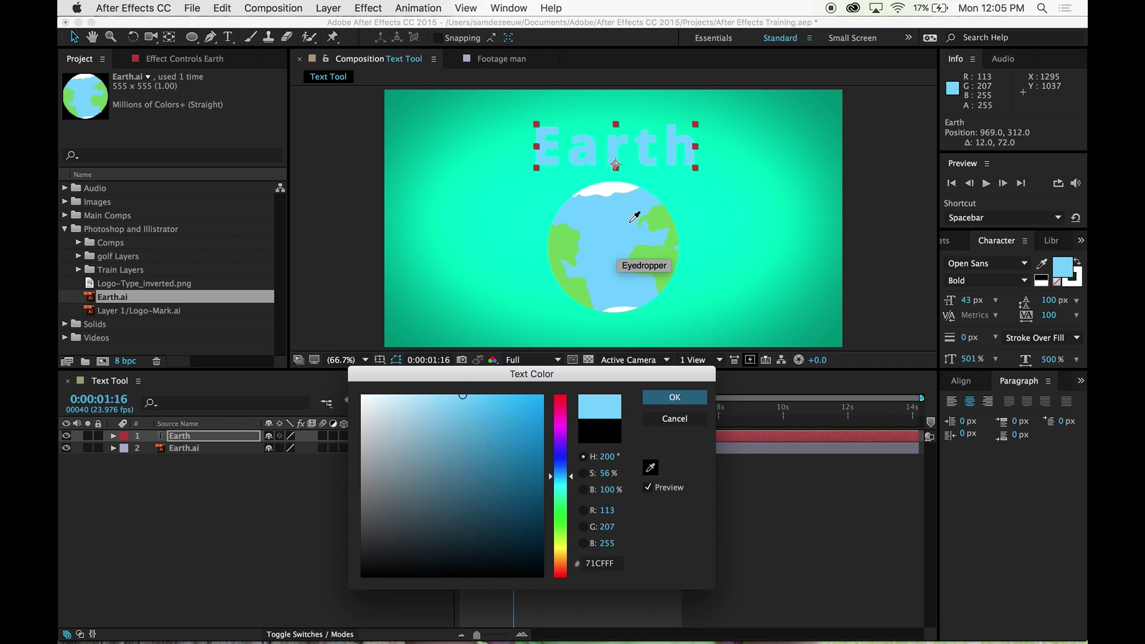
pyautogui.click(611, 191)
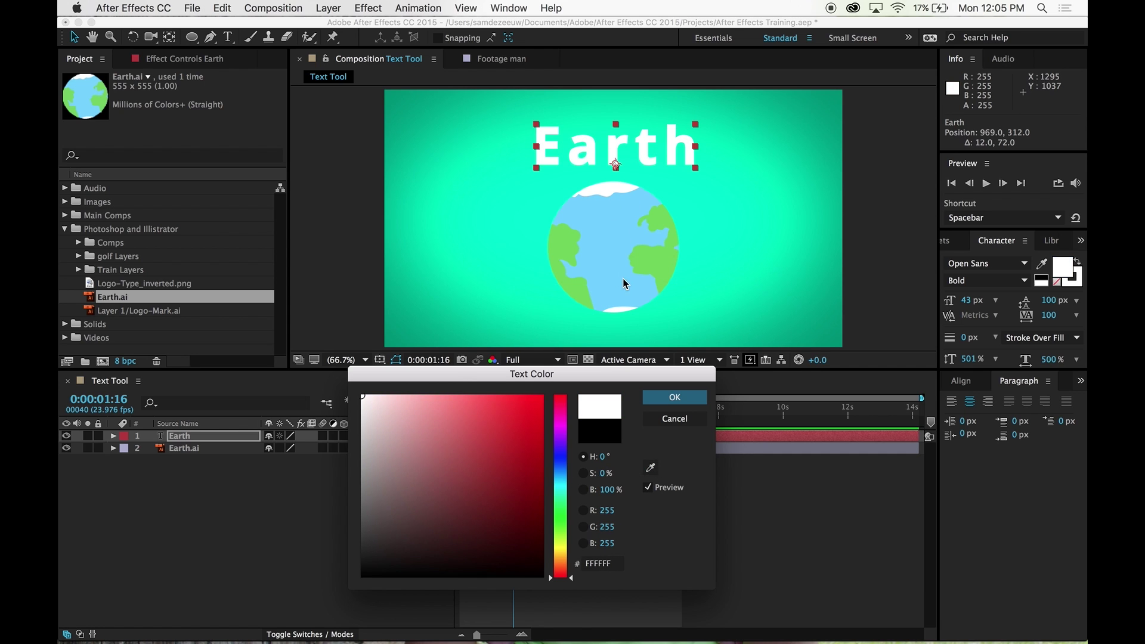
pyautogui.click(682, 397)
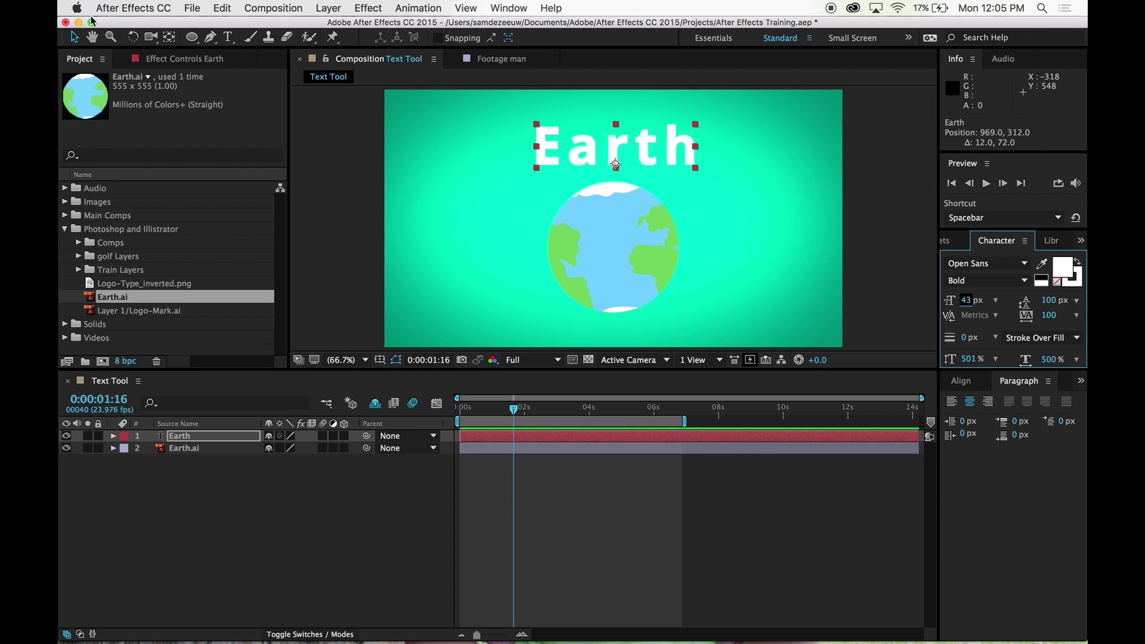
pyautogui.click(78, 38)
pyautogui.click(346, 513)
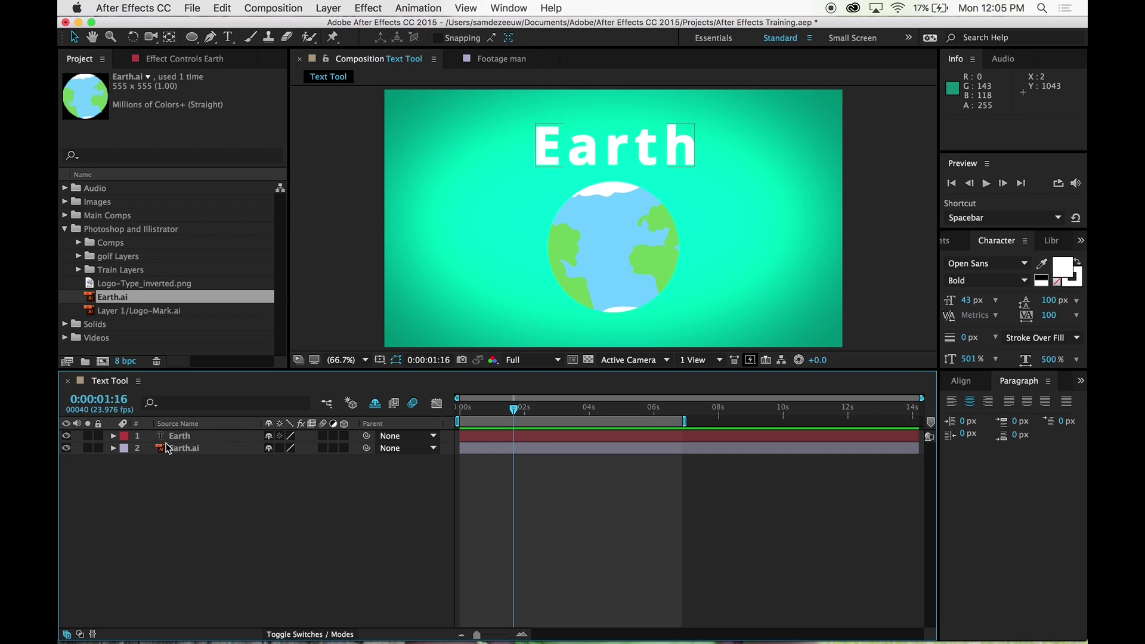
# - With the Earth layer selected and the Pen tool active, zoom to 33.3% and recentre the composition
pyautogui.click(180, 438)
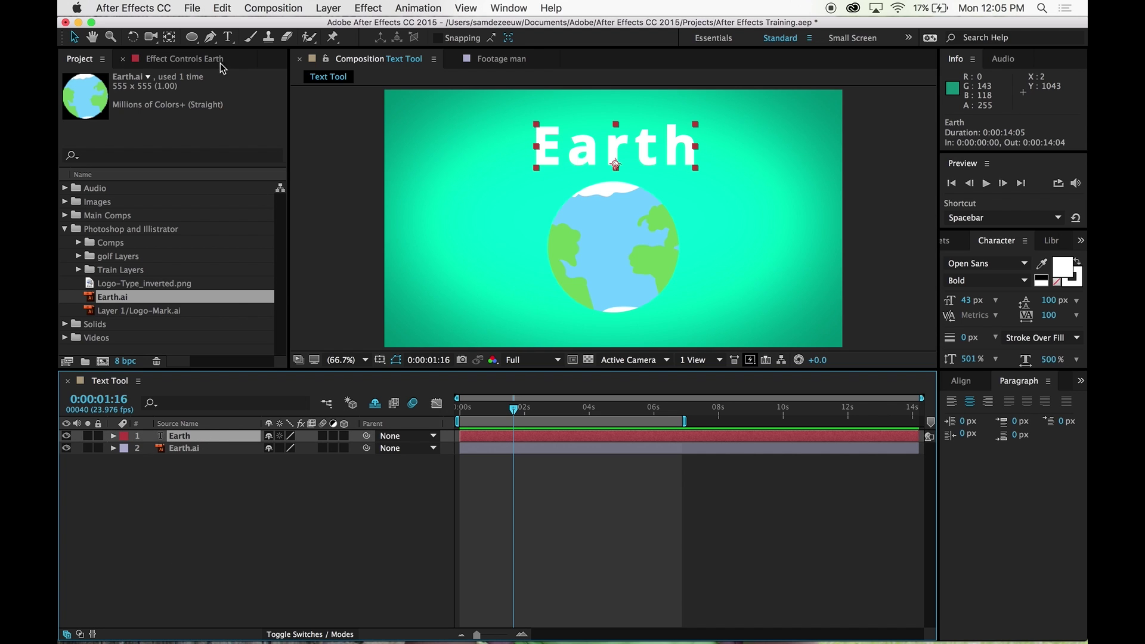
pyautogui.click(210, 38)
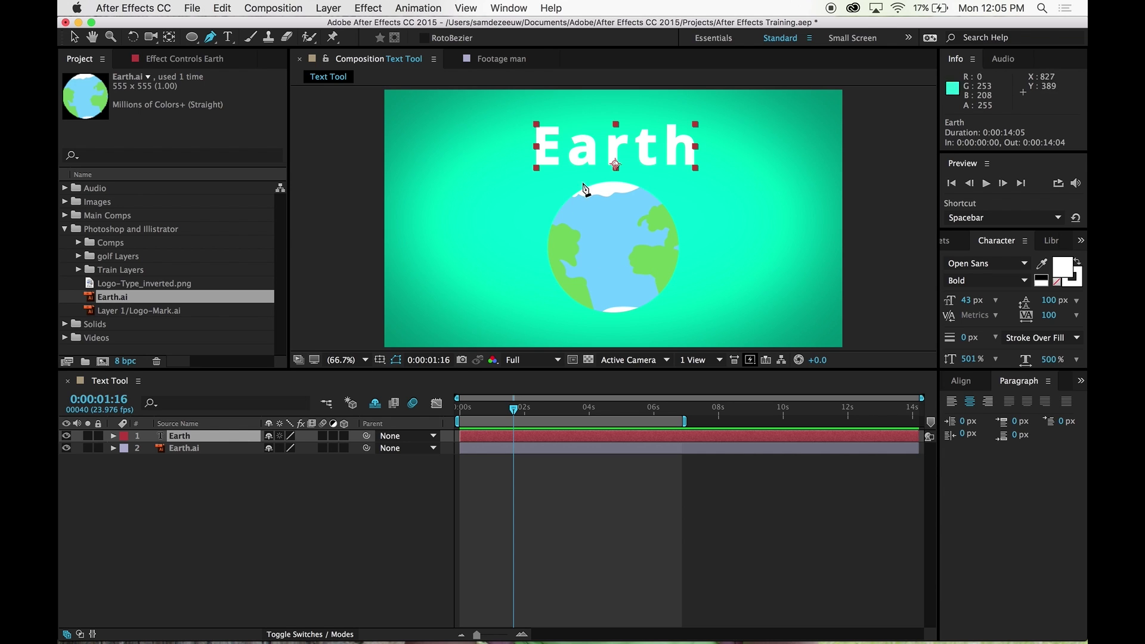
pyautogui.press(',')
pyautogui.press(',')
pyautogui.moveTo(634, 276); pyautogui.dragTo(614, 222)
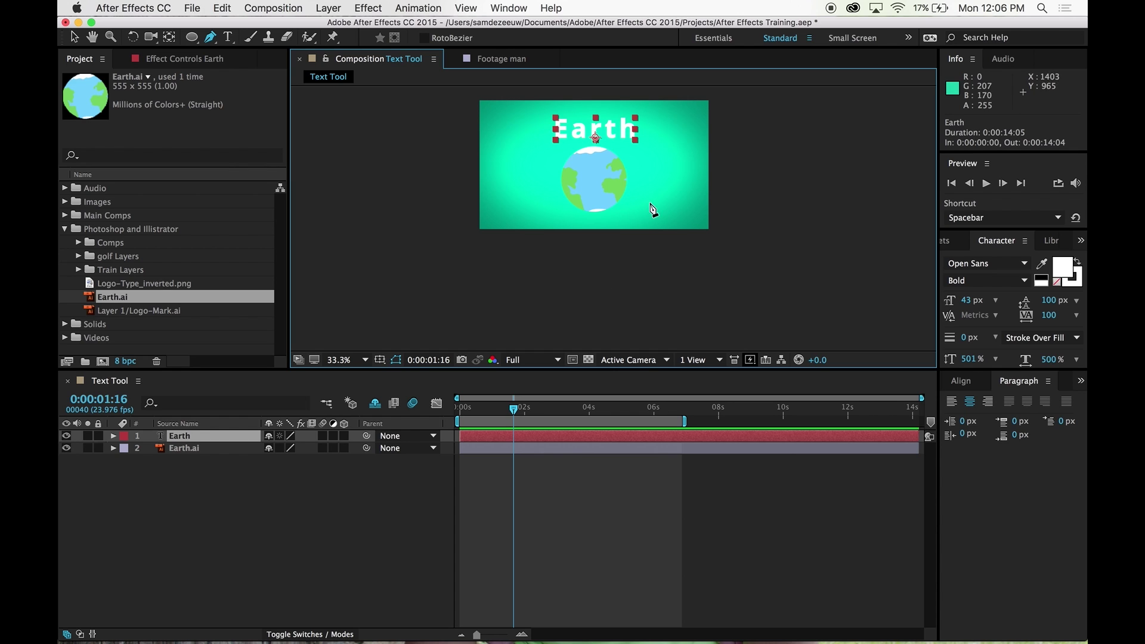
# - Draw an open five-point mask on the Earth layer arcing around the globe, both ends below the frame
pyautogui.click(635, 295)
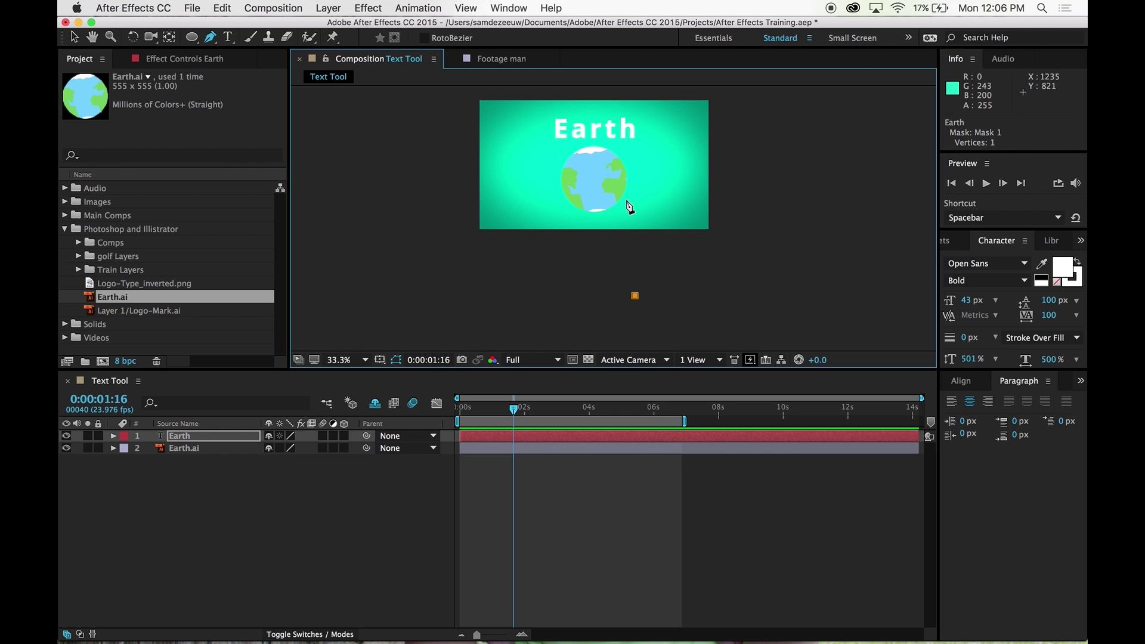
pyautogui.click(549, 178)
pyautogui.moveTo(550, 179); pyautogui.dragTo(603, 135)
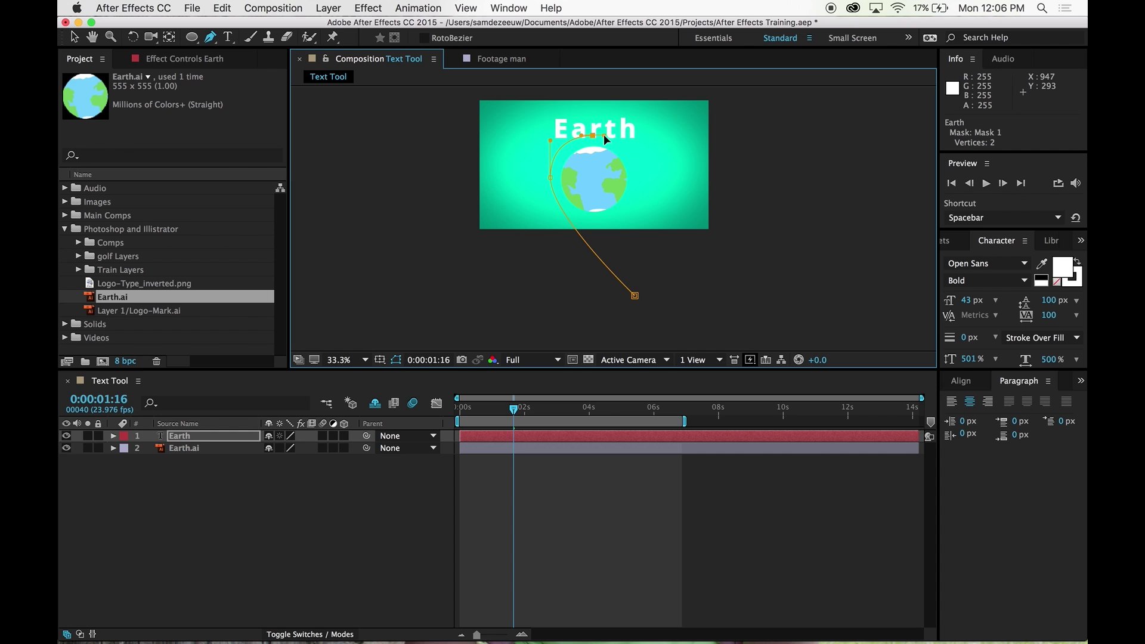
pyautogui.moveTo(633, 177); pyautogui.dragTo(631, 207)
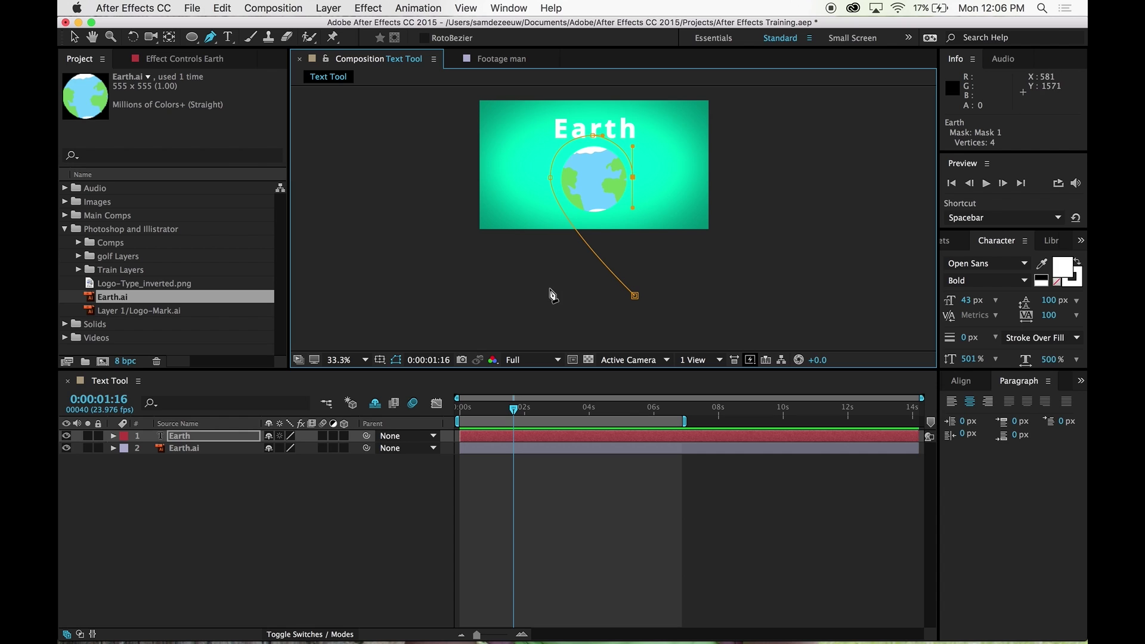
pyautogui.click(543, 306)
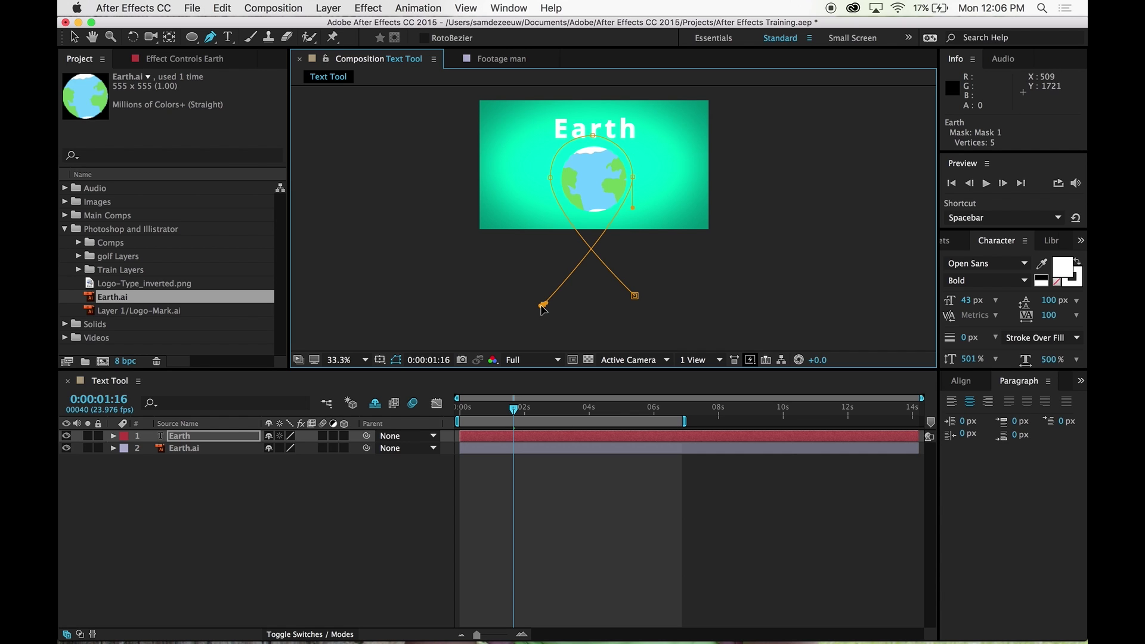
pyautogui.click(634, 297)
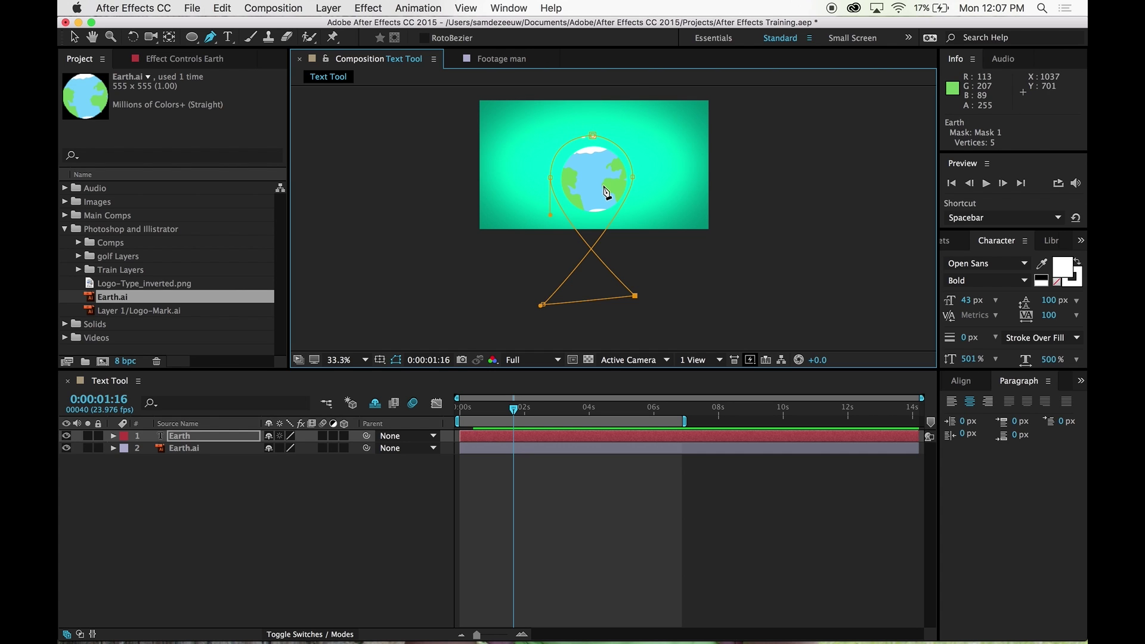
pyautogui.press('super+z')
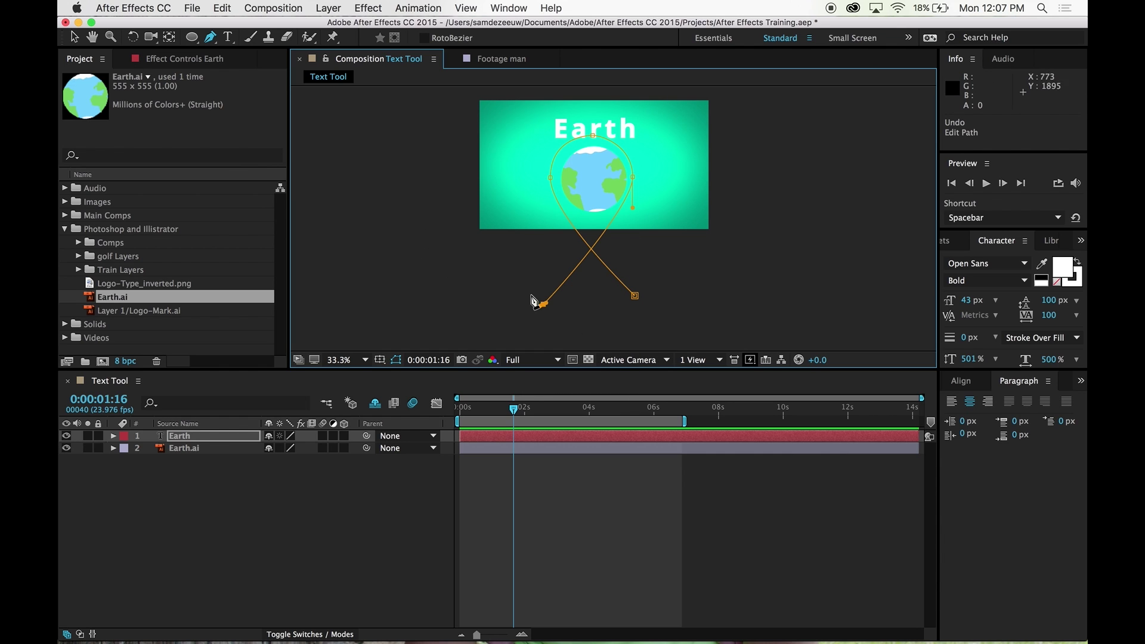
pyautogui.click(74, 37)
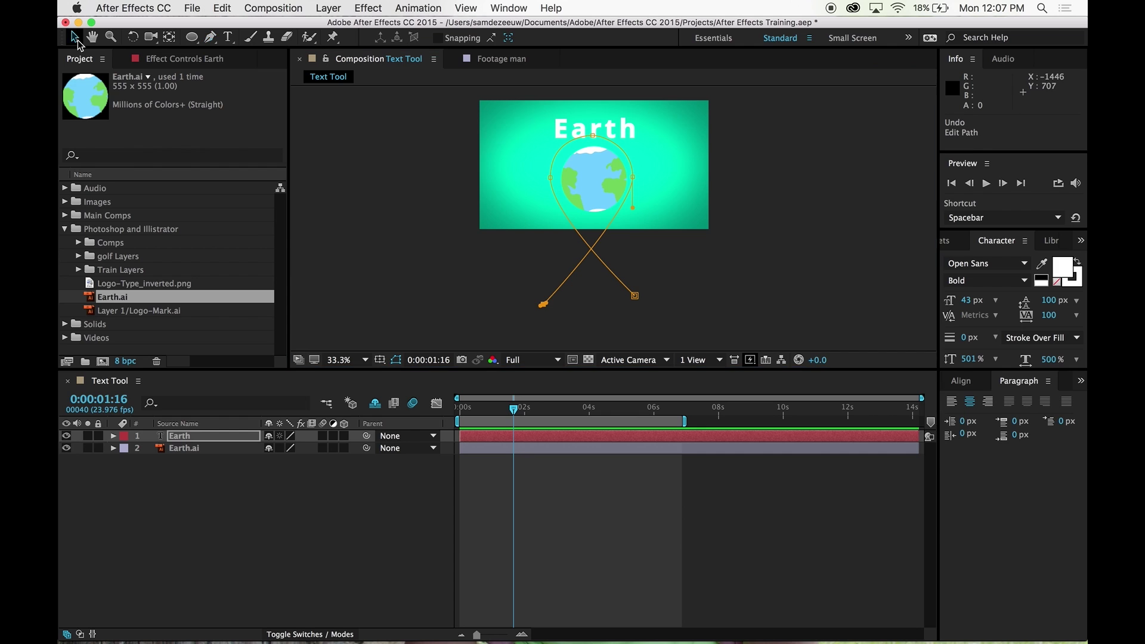
pyautogui.click(542, 306)
pyautogui.moveTo(555, 289)
pyautogui.mouseDown()
pyautogui.moveTo(541, 301)
pyautogui.moveTo(558, 306)
pyautogui.mouseUp()
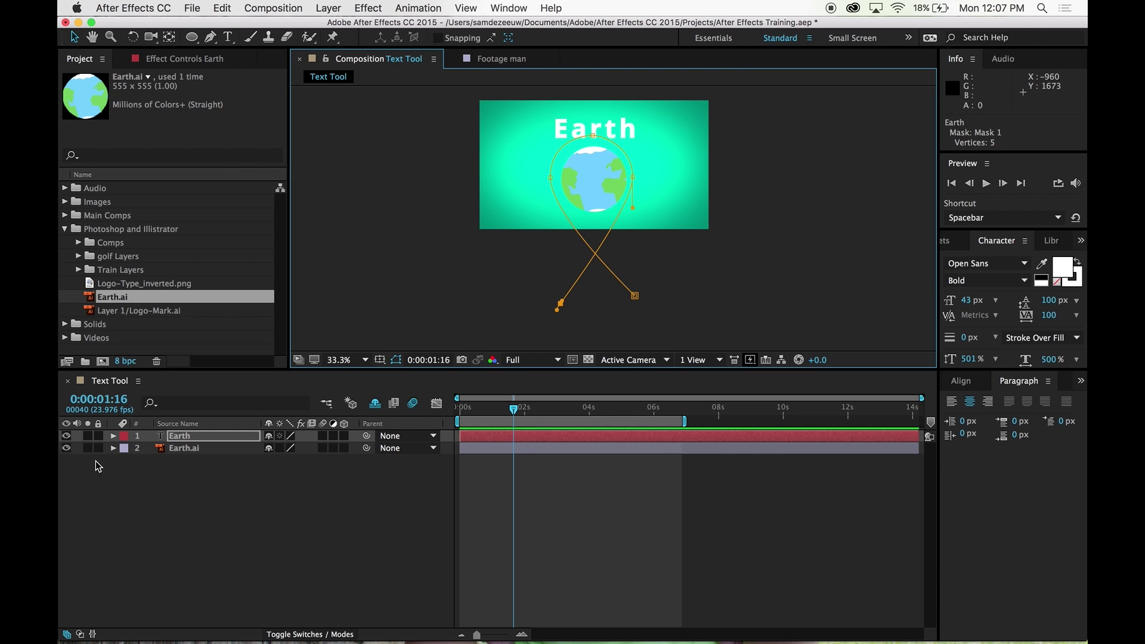
# - Set the Earth layer's Text > Path Options > Path to Mask 1
pyautogui.click(114, 437)
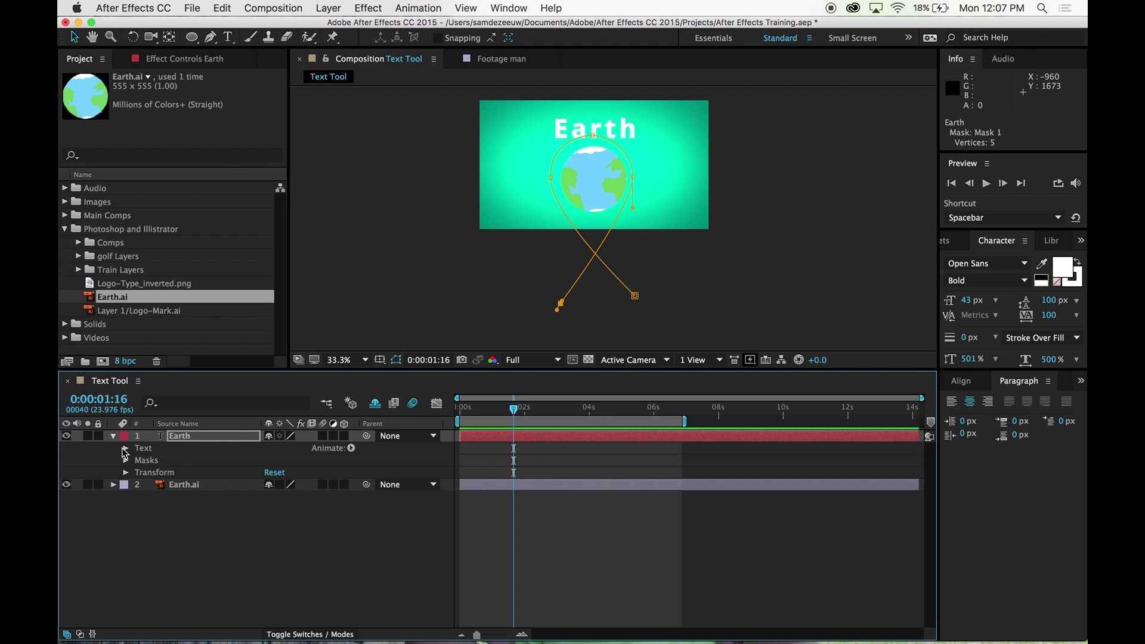
pyautogui.click(125, 449)
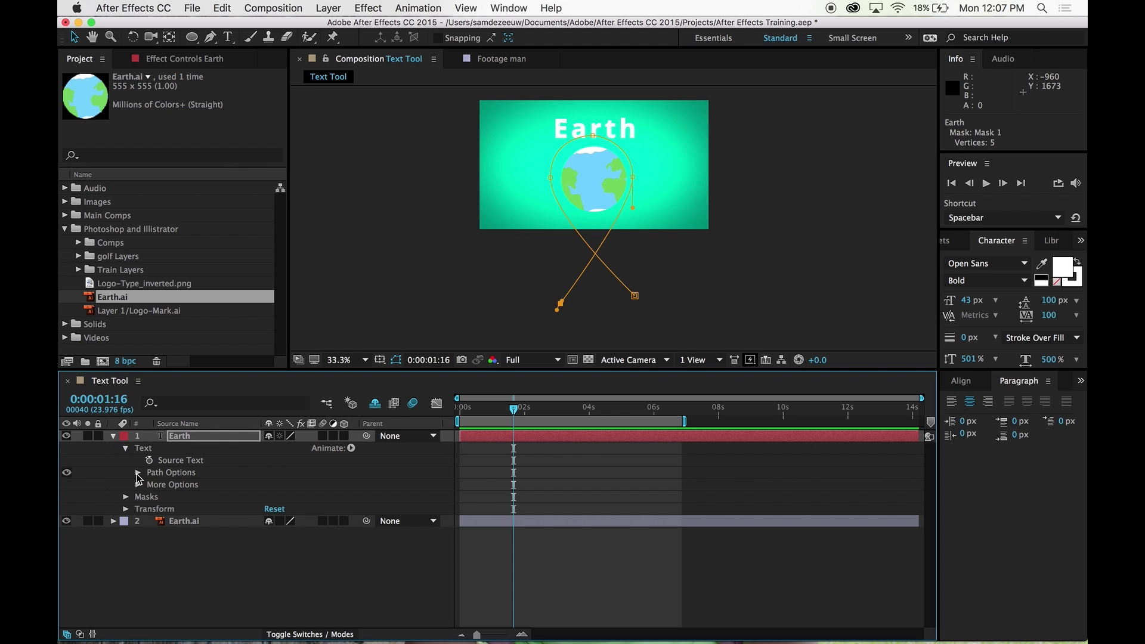
pyautogui.click(138, 474)
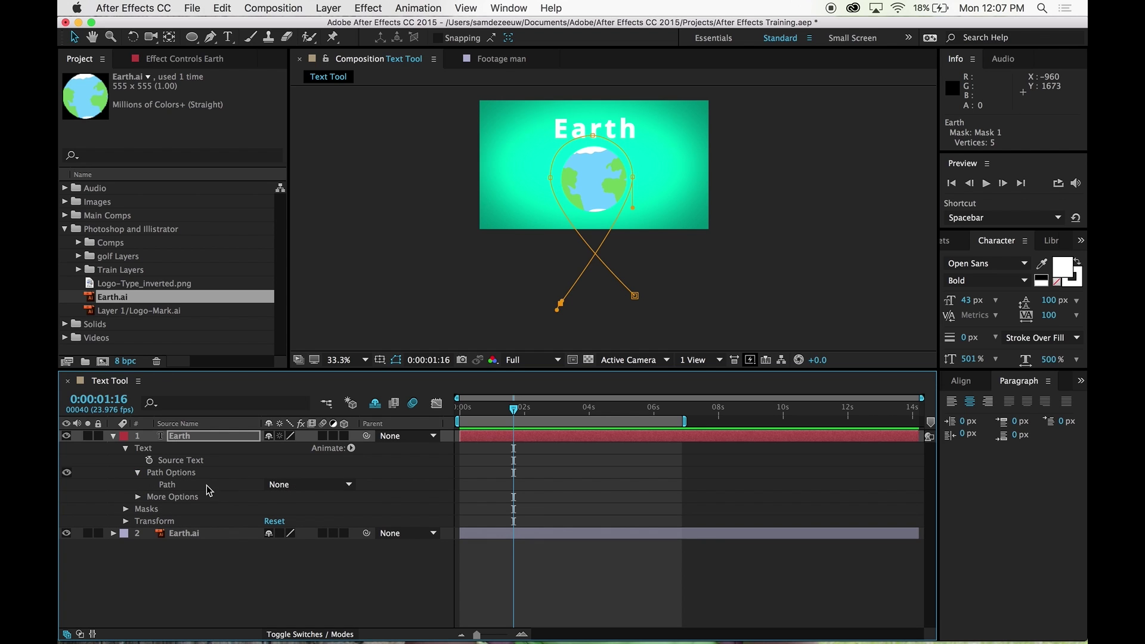
pyautogui.click(300, 488)
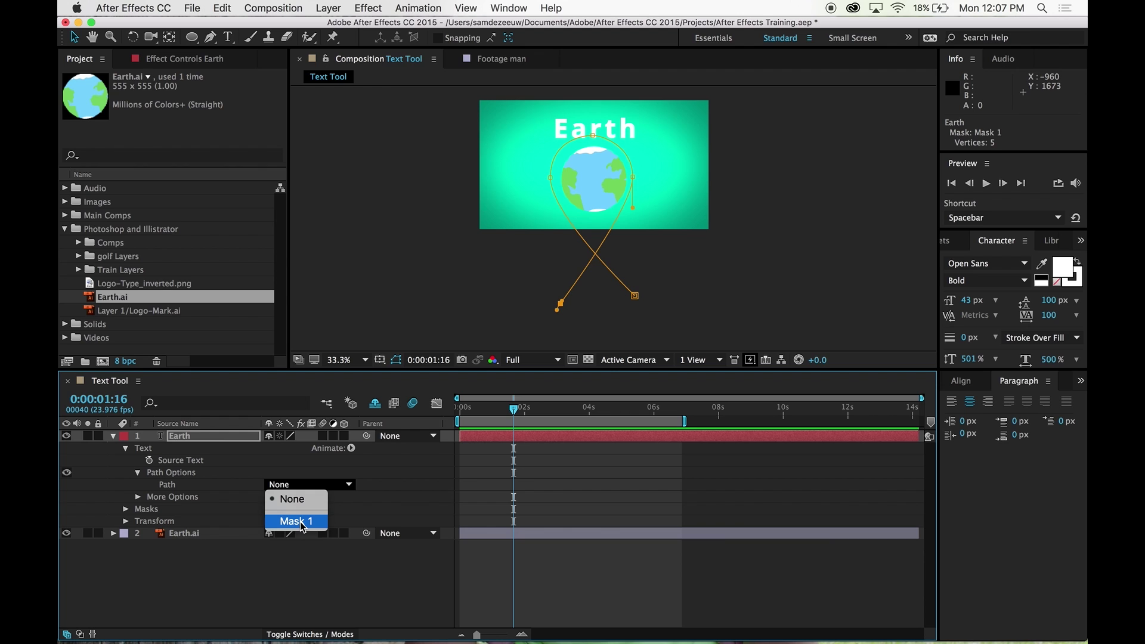
pyautogui.click(297, 521)
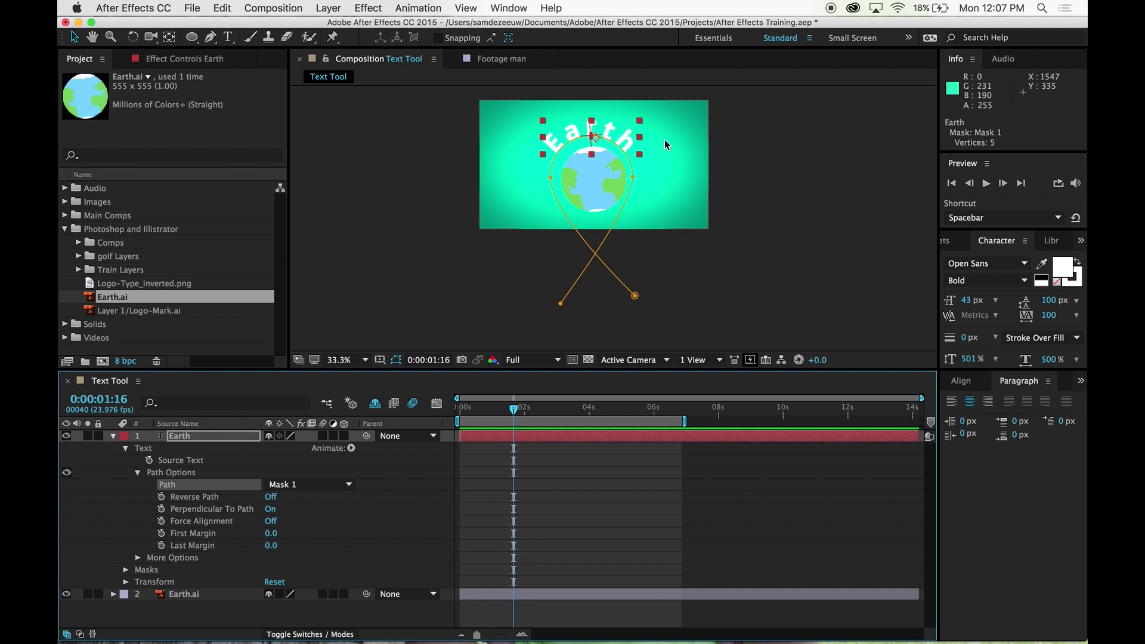
# - Fit the composition in the viewer up to 200% and reselect the Earth text layer
pyautogui.click(354, 359)
pyautogui.click(362, 387)
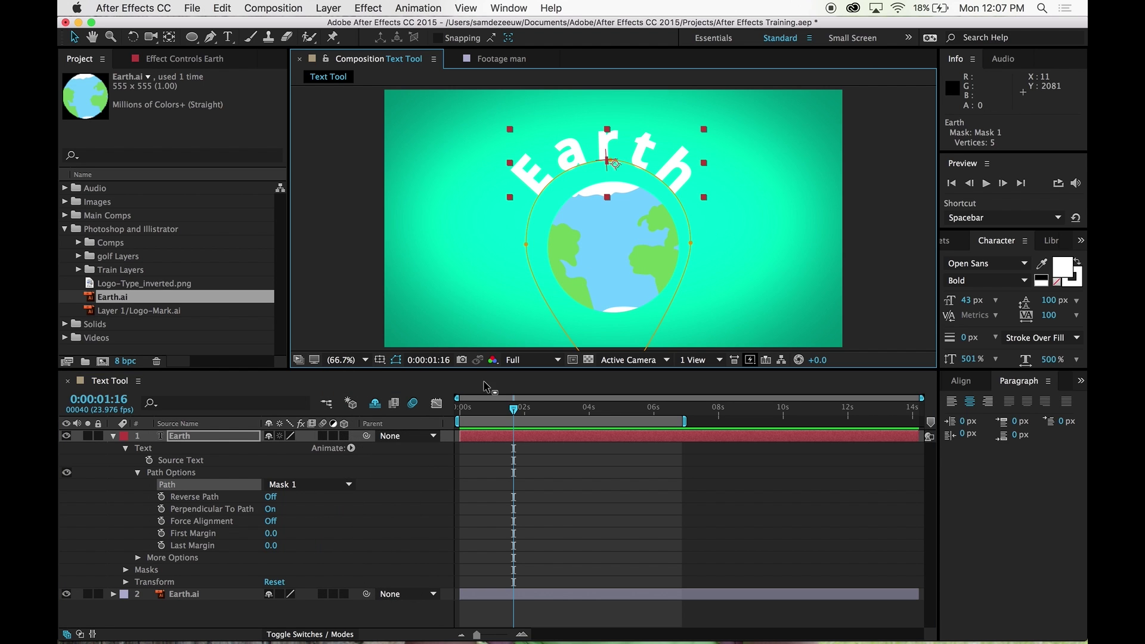
pyautogui.click(868, 279)
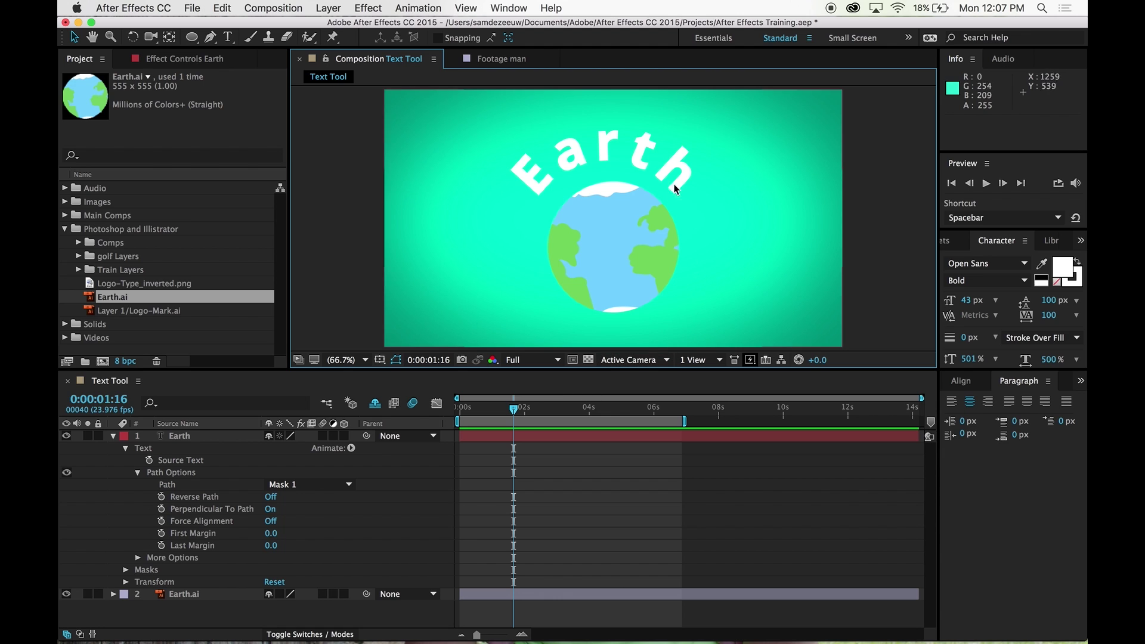
pyautogui.click(203, 437)
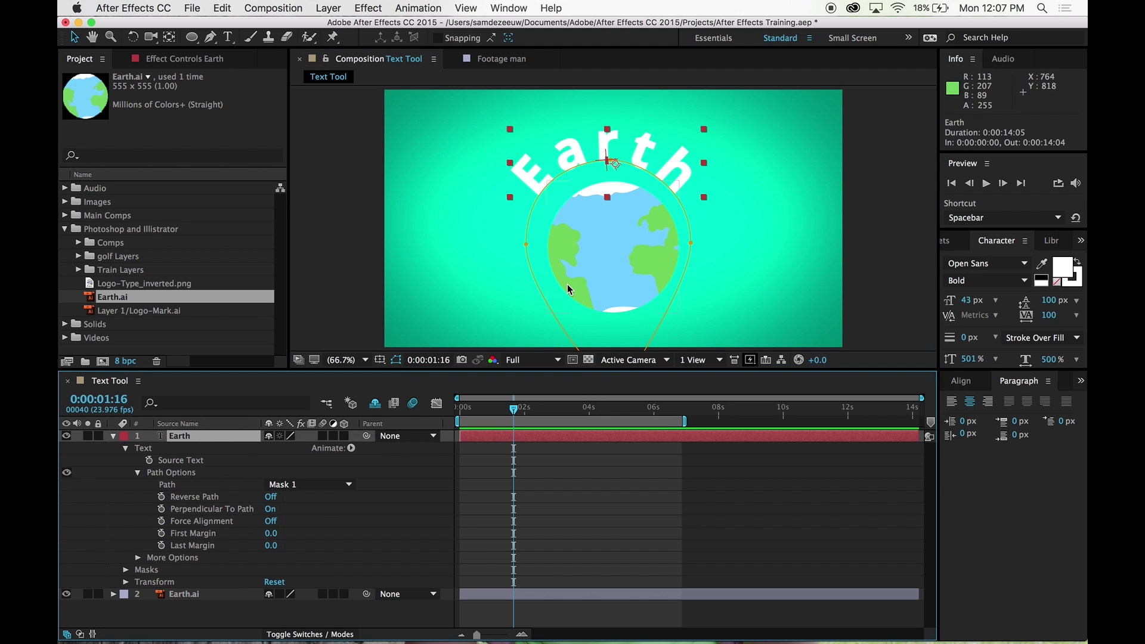
# - Undo the last change, try Reverse Path on and off, then set Perpendicular To Path to Off
pyautogui.press('super+z')
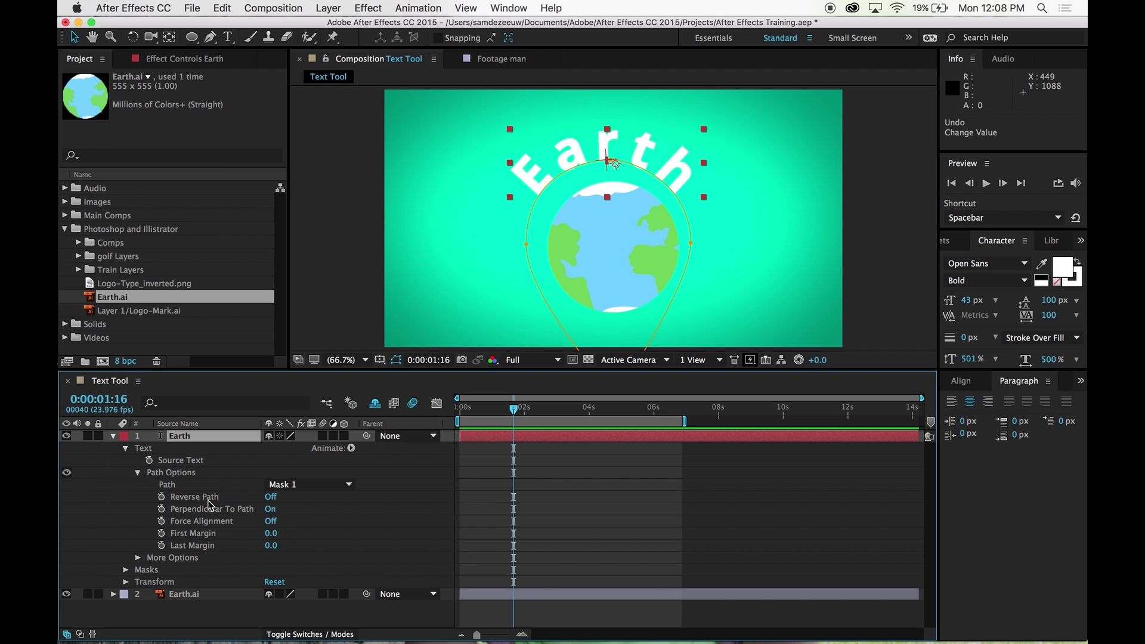
pyautogui.click(271, 497)
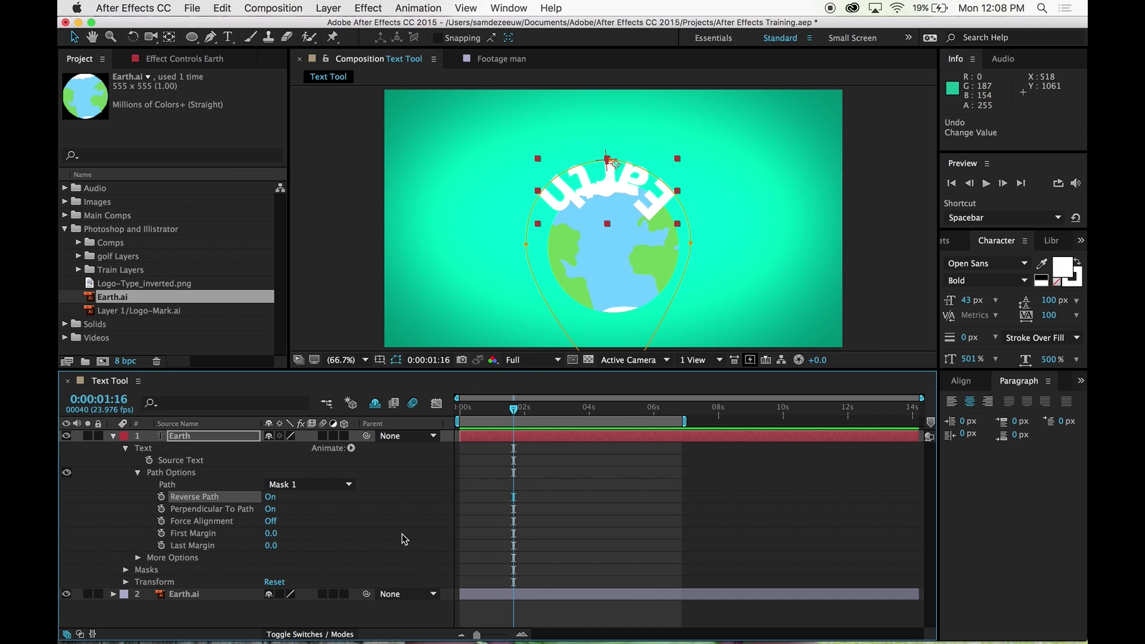
pyautogui.click(271, 497)
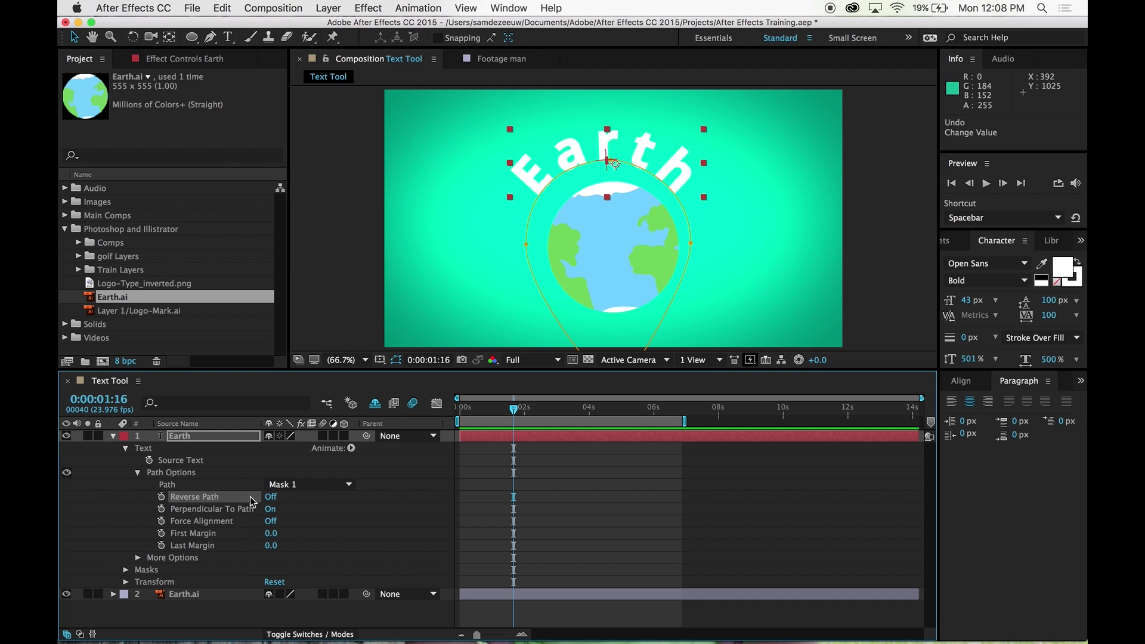
pyautogui.click(270, 509)
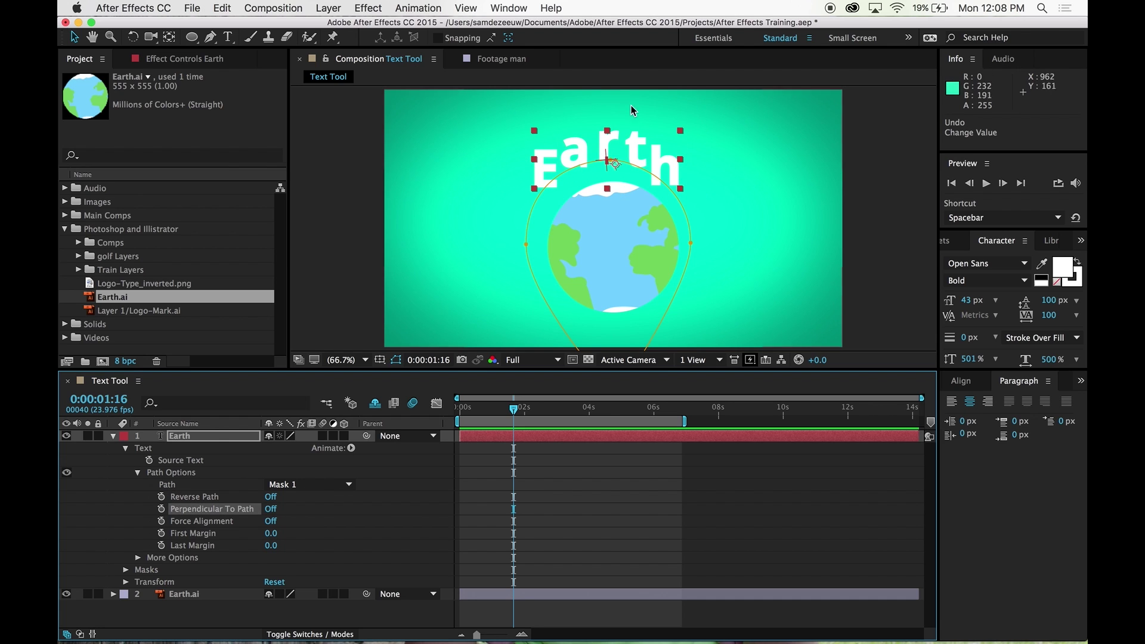
# - Turn Perpendicular To Path back On and Force Alignment On, checking the full path at 33.3%
pyautogui.click(272, 509)
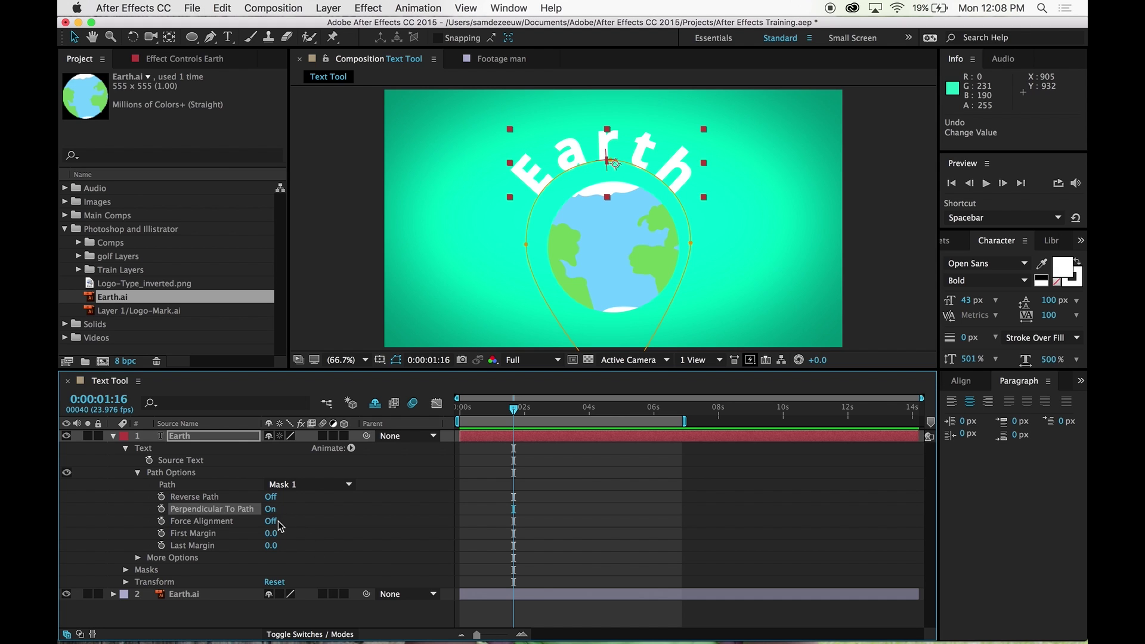
pyautogui.click(271, 521)
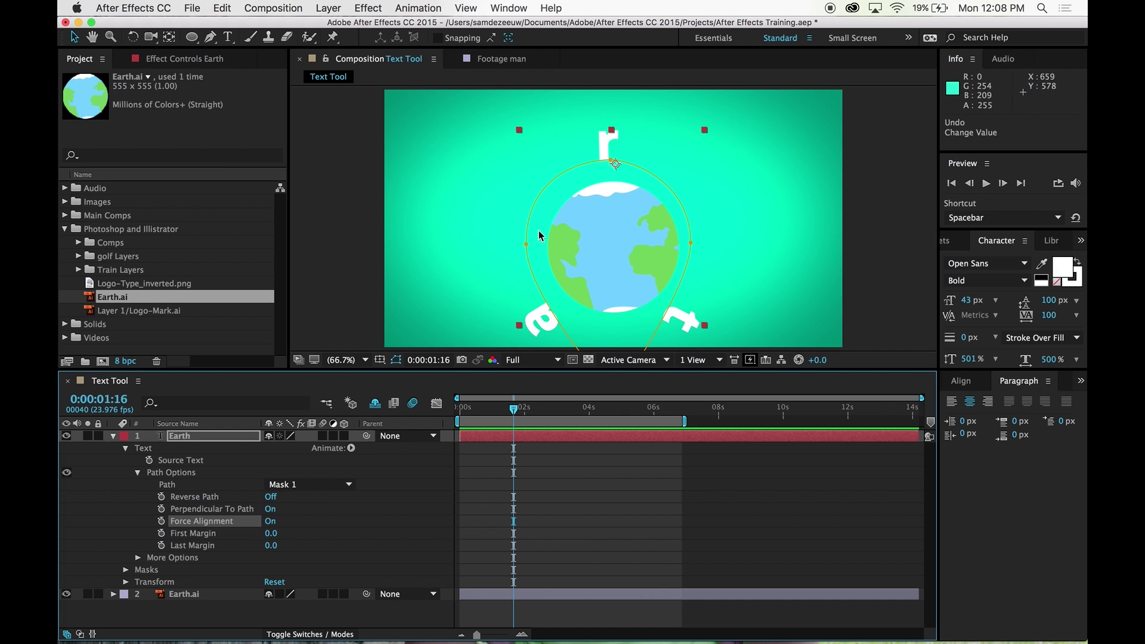
pyautogui.press(',')
pyautogui.press(',')
pyautogui.press(',')
pyautogui.press(',')
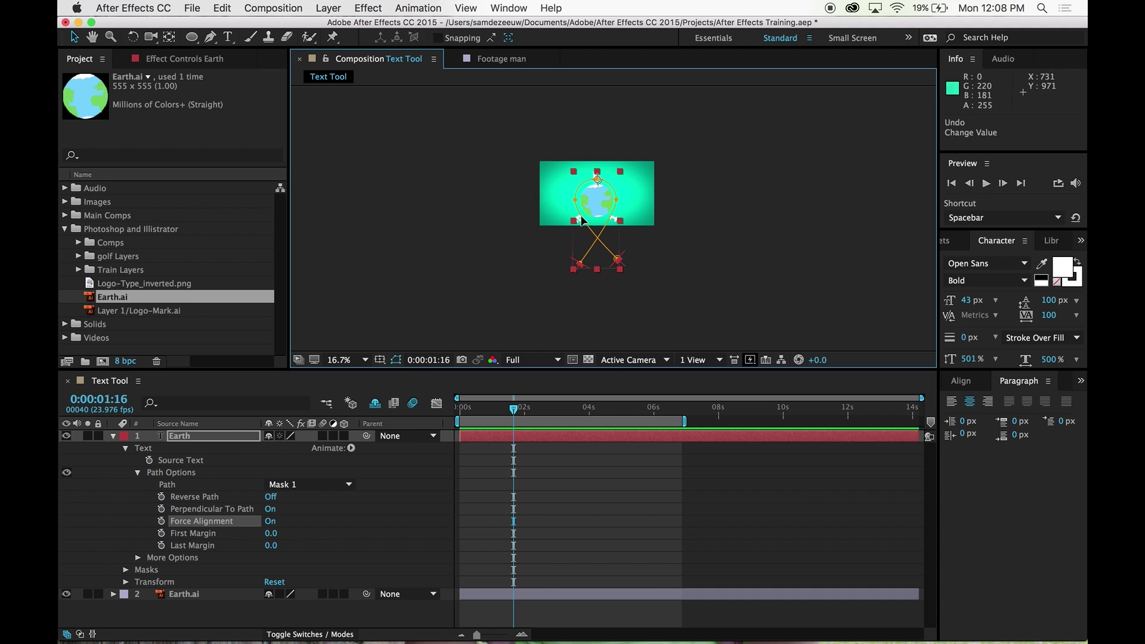
pyautogui.press('.')
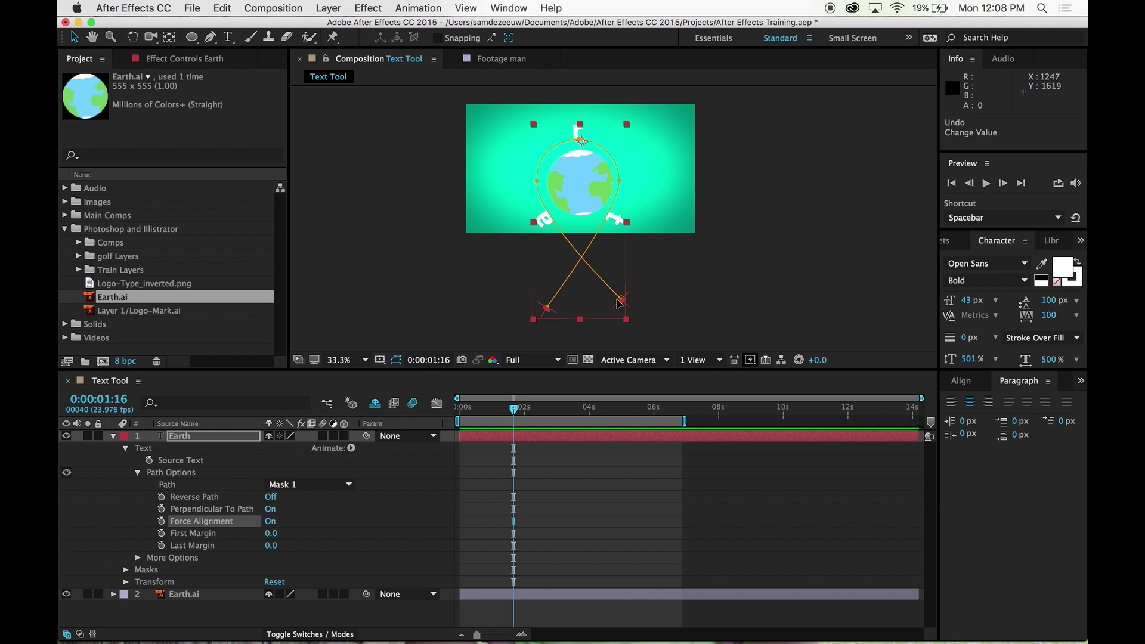
# - Experiment with the path margin and mask endpoint positions, then undo the mask path edits
pyautogui.moveTo(620, 300); pyautogui.dragTo(500, 176)
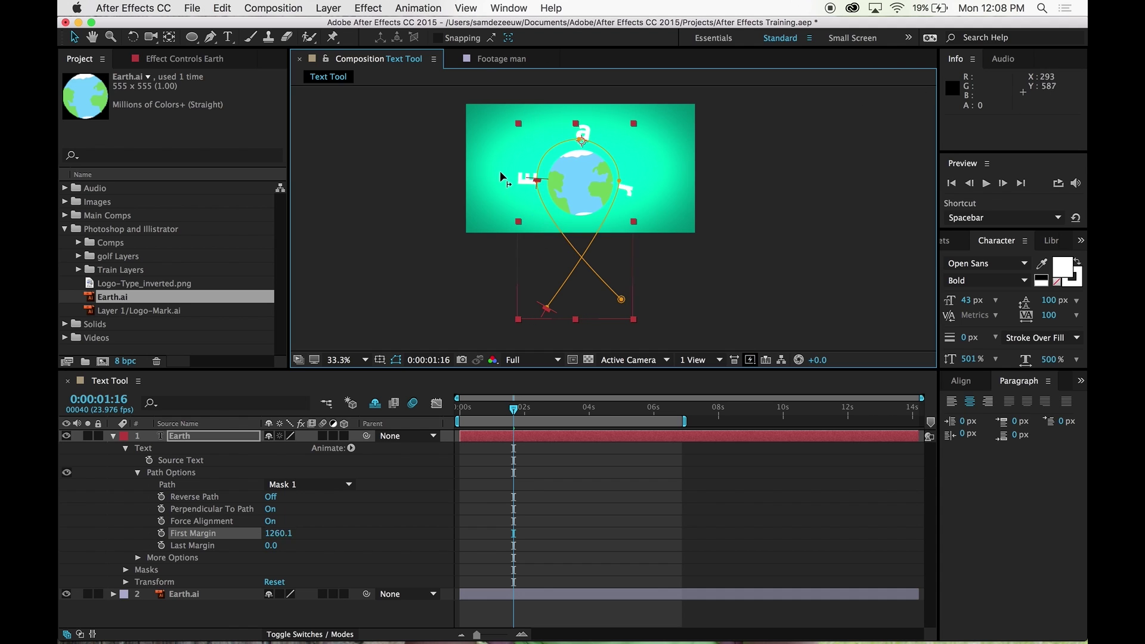
pyautogui.press('super+z')
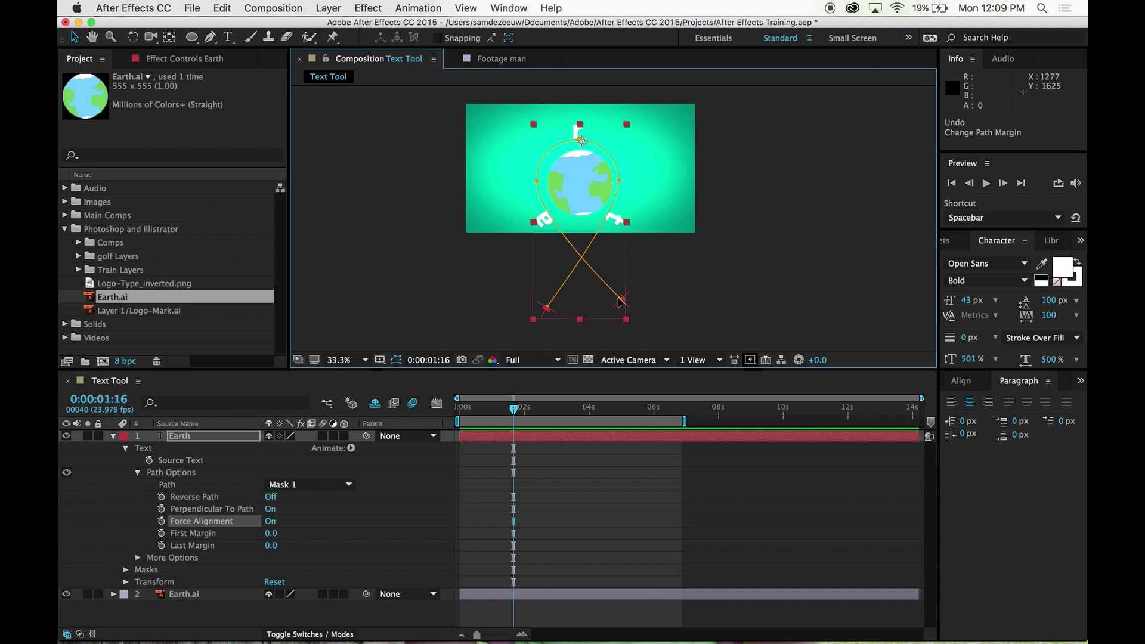
pyautogui.moveTo(620, 300); pyautogui.dragTo(485, 204)
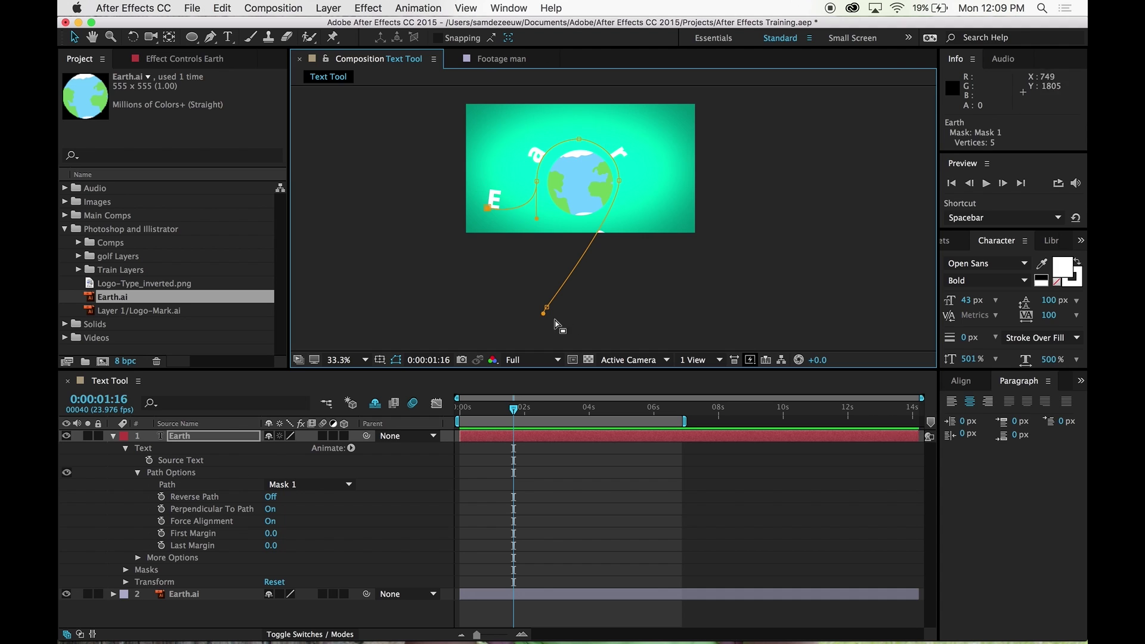
pyautogui.moveTo(546, 310); pyautogui.dragTo(683, 216)
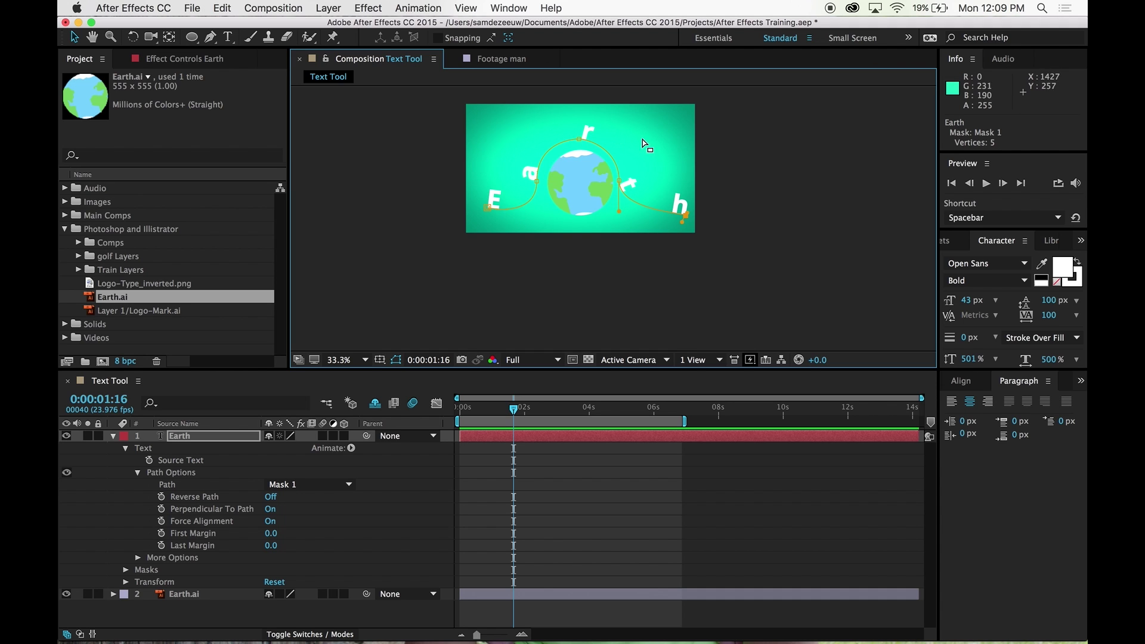
pyautogui.moveTo(486, 206); pyautogui.dragTo(637, 321)
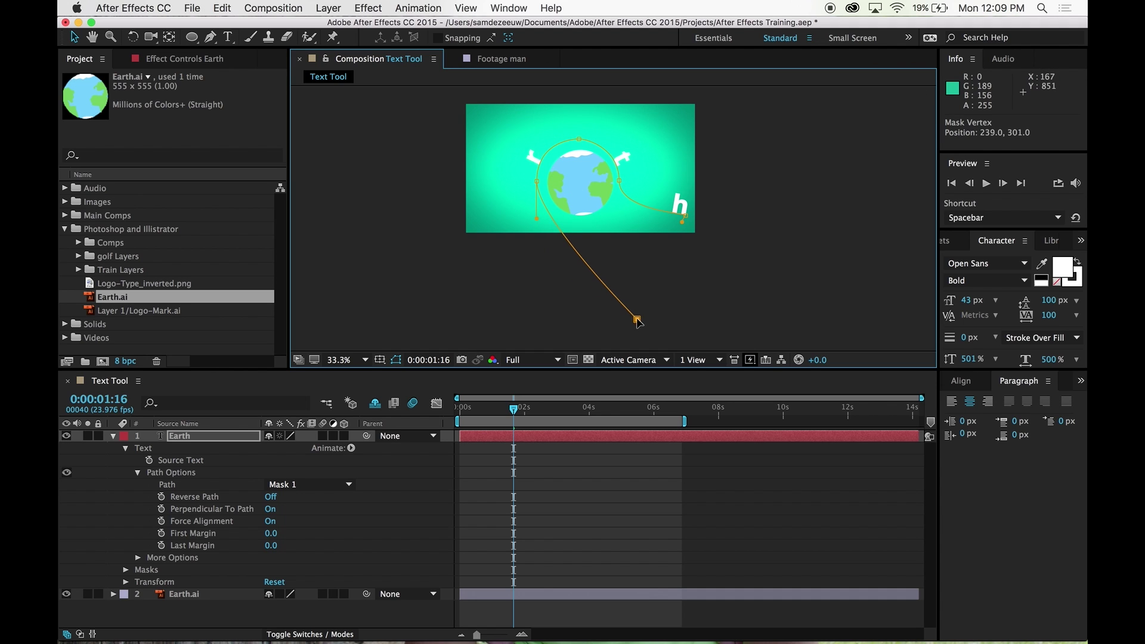
pyautogui.press('super+z')
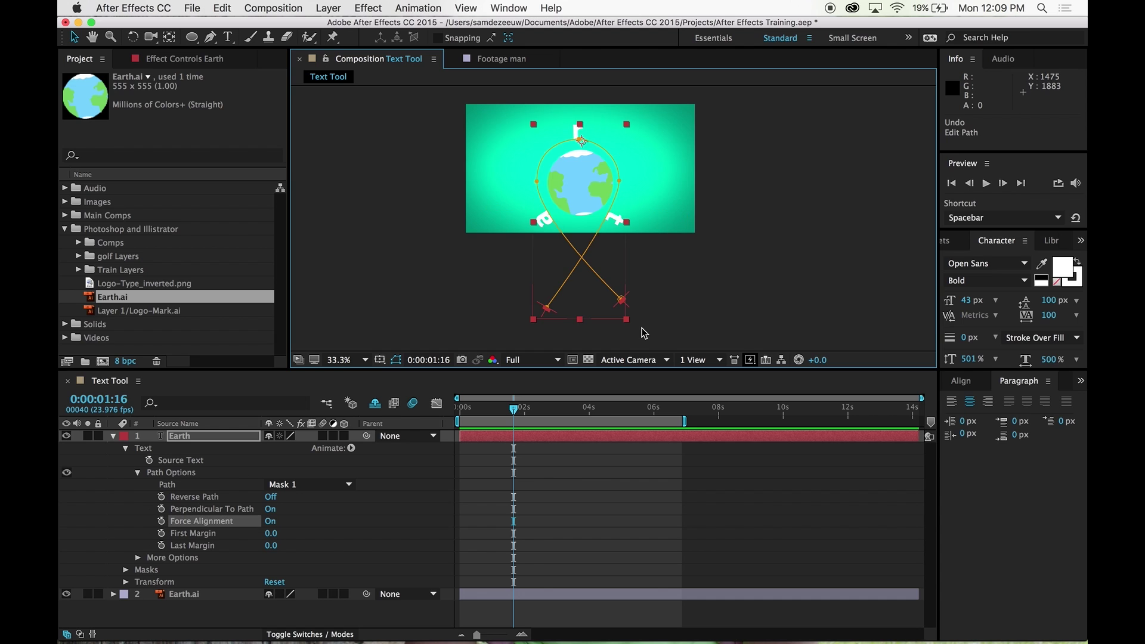
# - Turn Force Alignment off, scrub First Margin to -1441 below the globe, and keyframe it
pyautogui.click(270, 520)
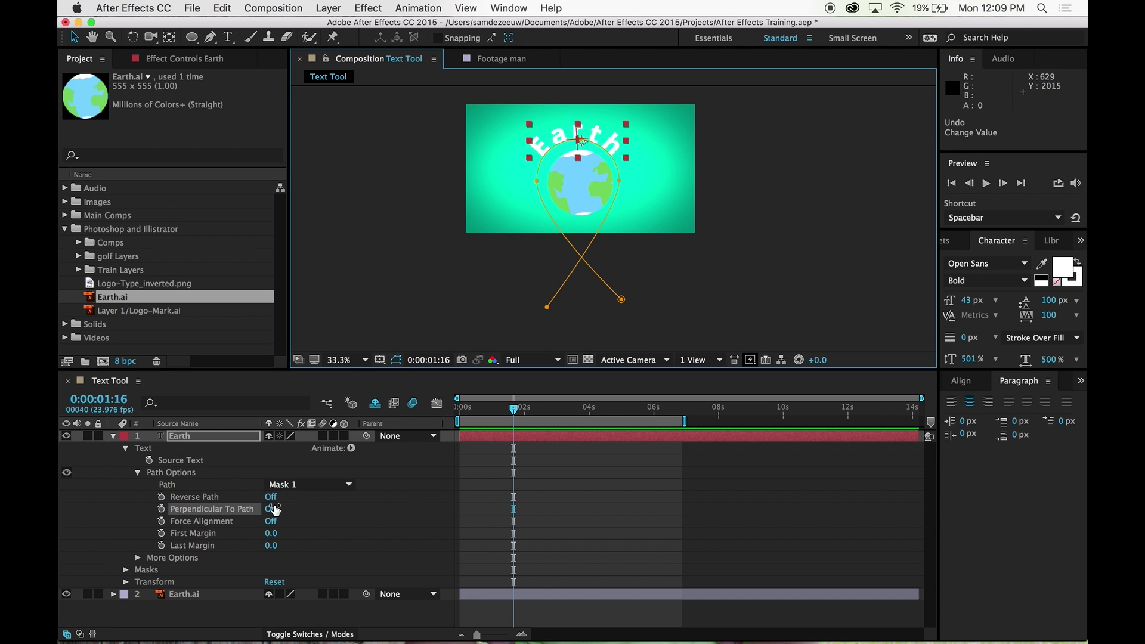
pyautogui.click(338, 530)
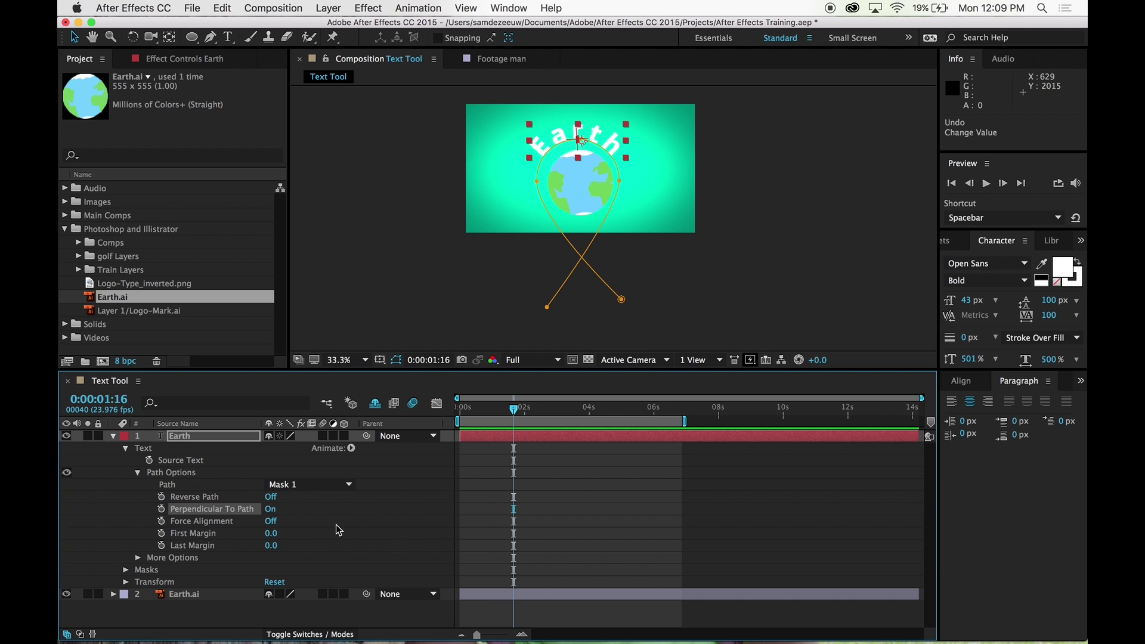
pyautogui.moveTo(271, 533); pyautogui.dragTo(206, 549)
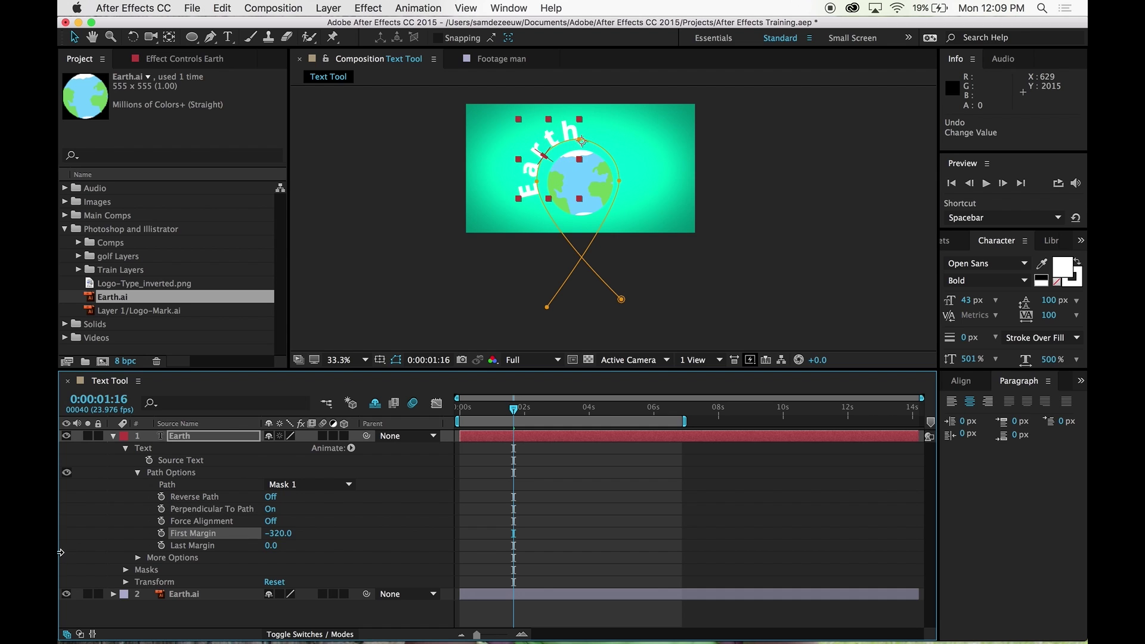
pyautogui.moveTo(278, 535); pyautogui.dragTo(212, 550)
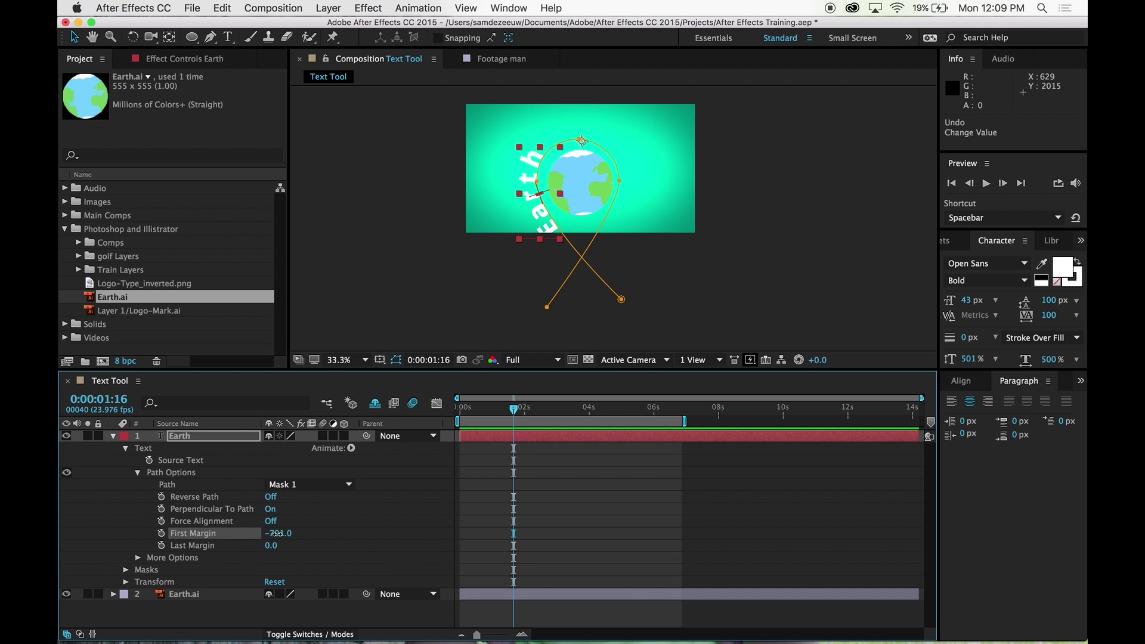
pyautogui.moveTo(276, 533); pyautogui.dragTo(224, 533)
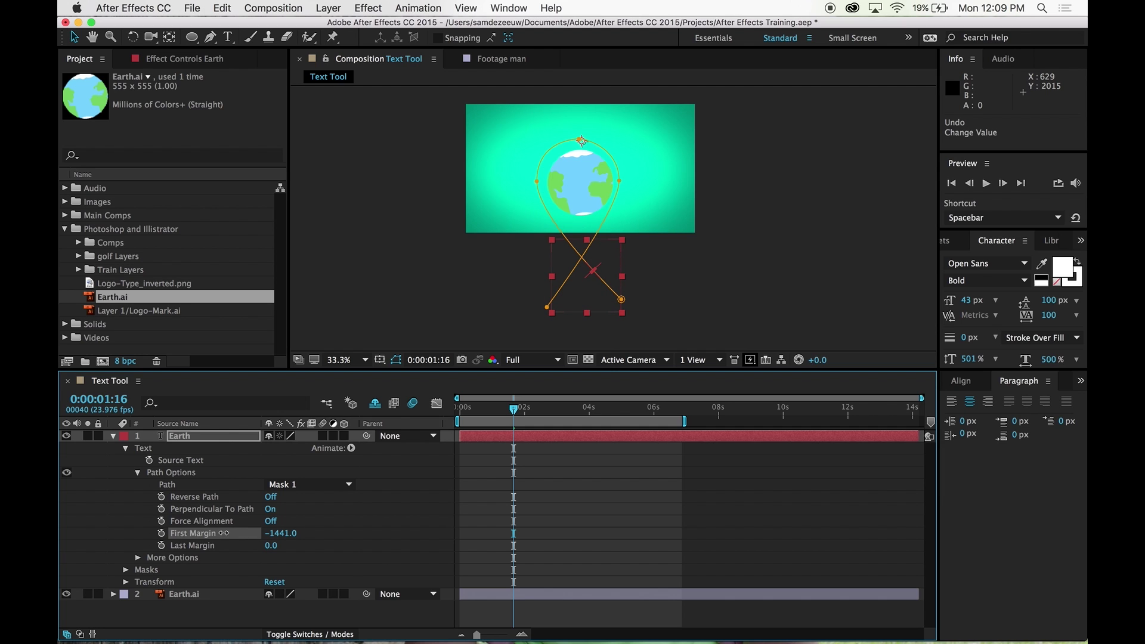
pyautogui.click(161, 533)
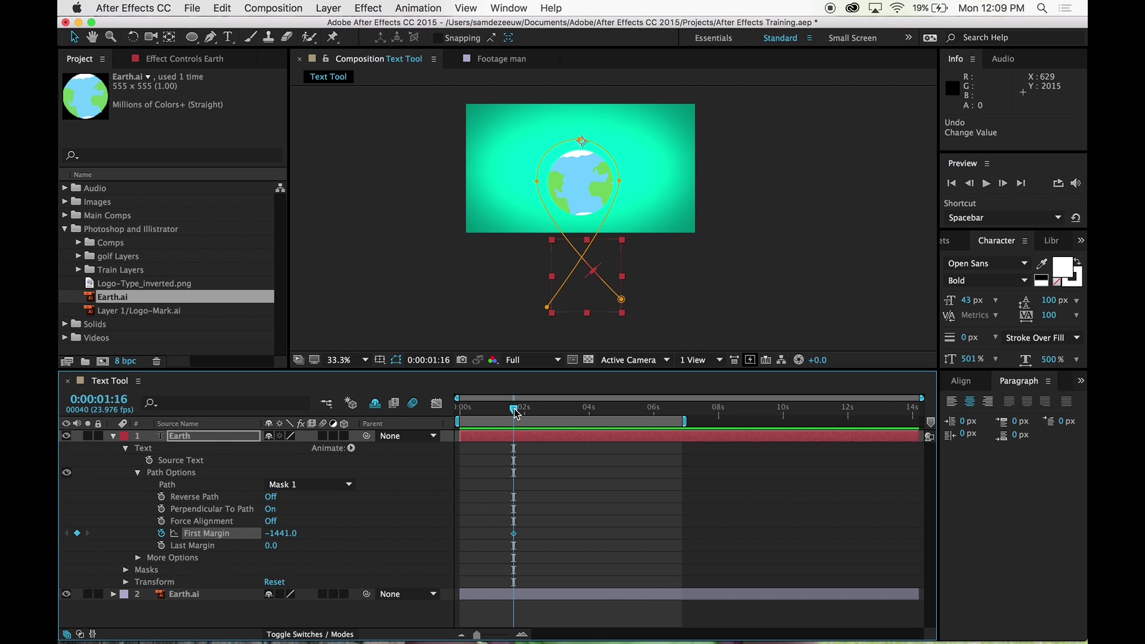
# - At 0:00:02:20 set First Margin to 0, then preview the slide-on
pyautogui.moveTo(515, 412); pyautogui.dragTo(551, 411)
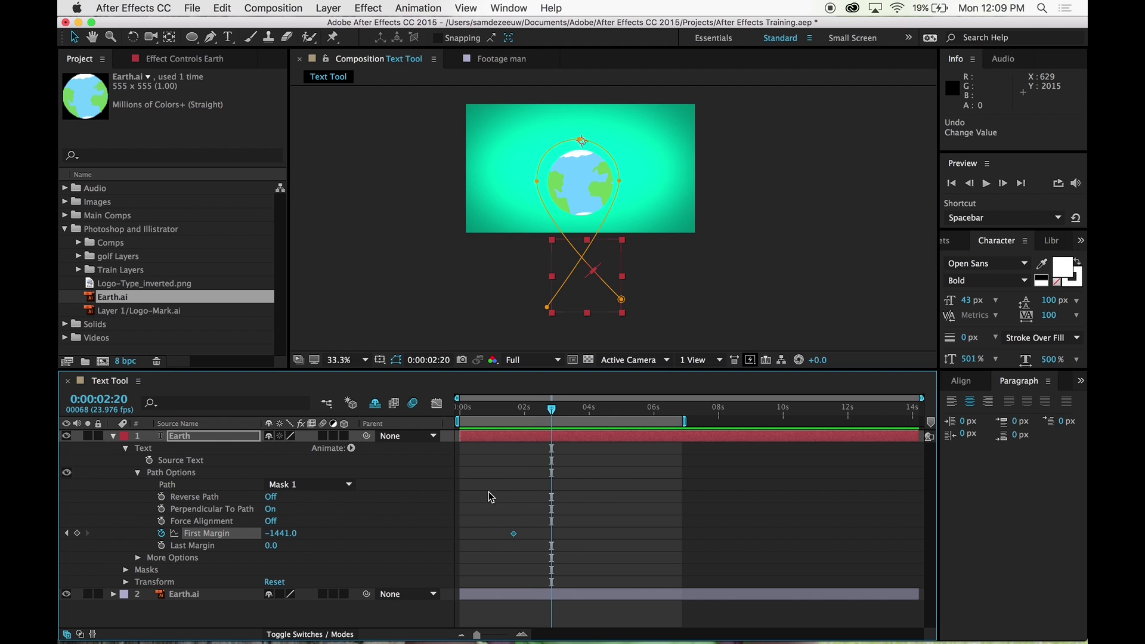
pyautogui.moveTo(288, 532); pyautogui.dragTo(491, 537)
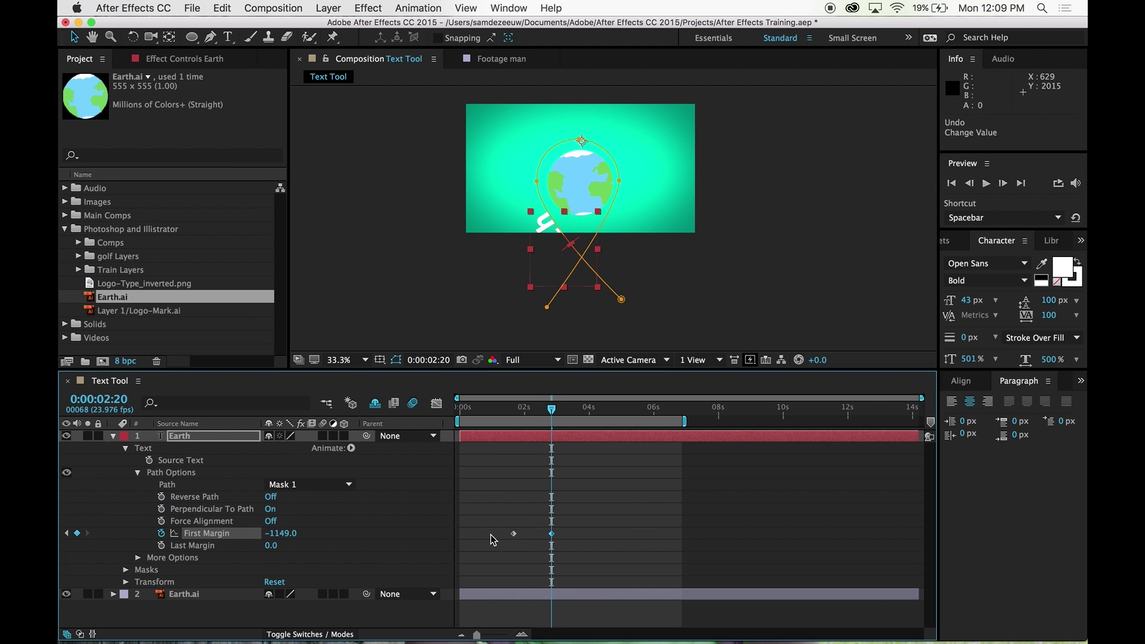
pyautogui.click(292, 533)
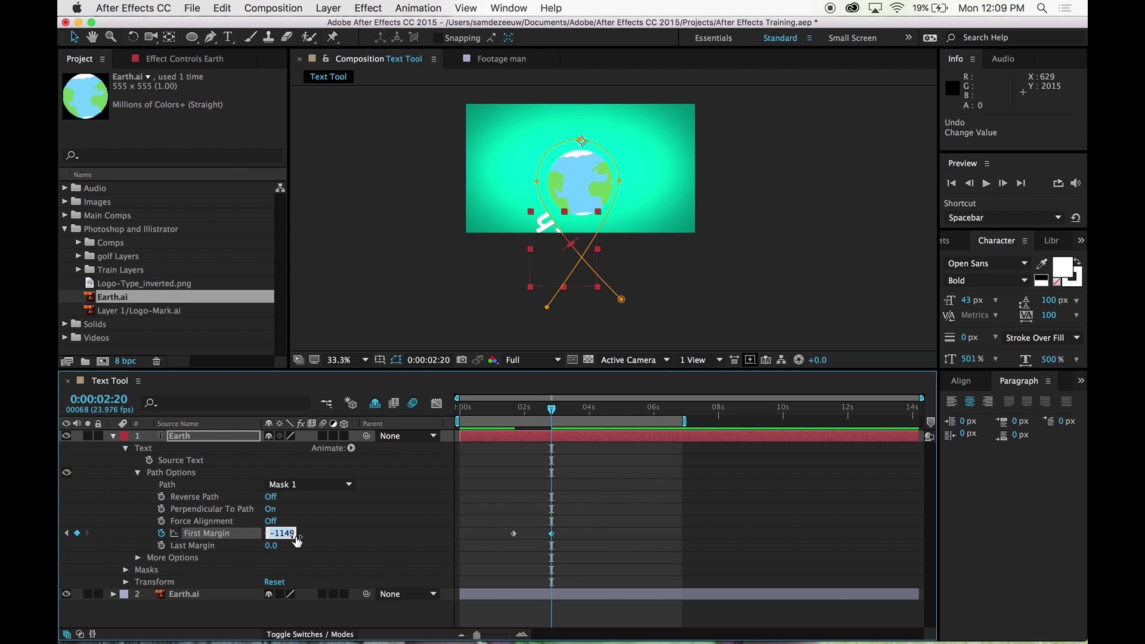
pyautogui.write('0')
pyautogui.press('Return')
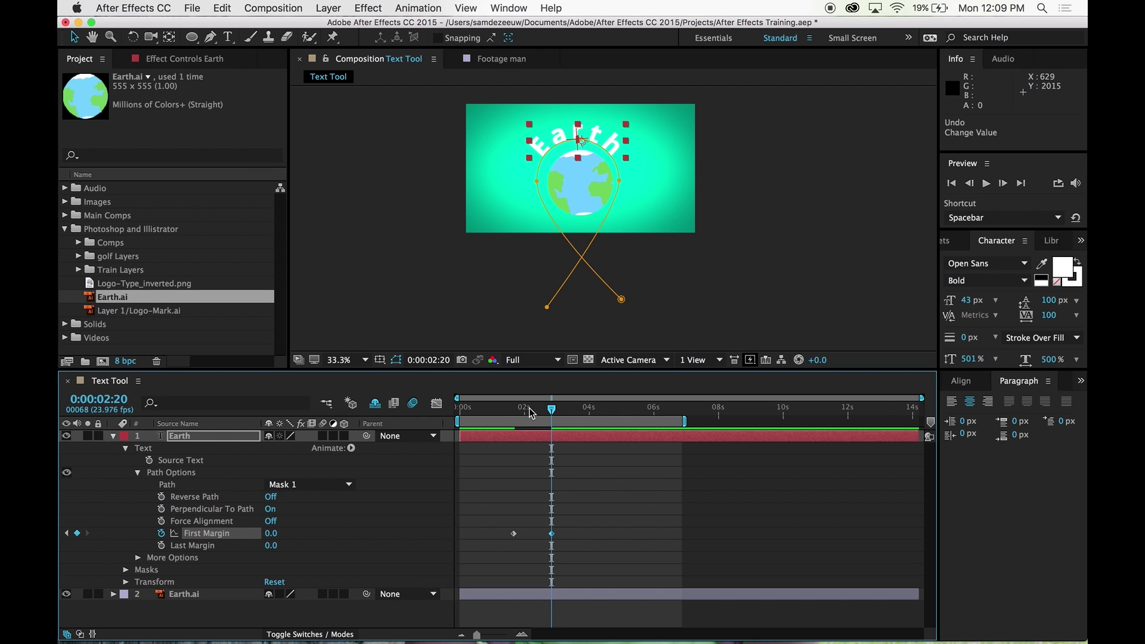
pyautogui.moveTo(549, 411); pyautogui.dragTo(490, 411)
pyautogui.press('space')
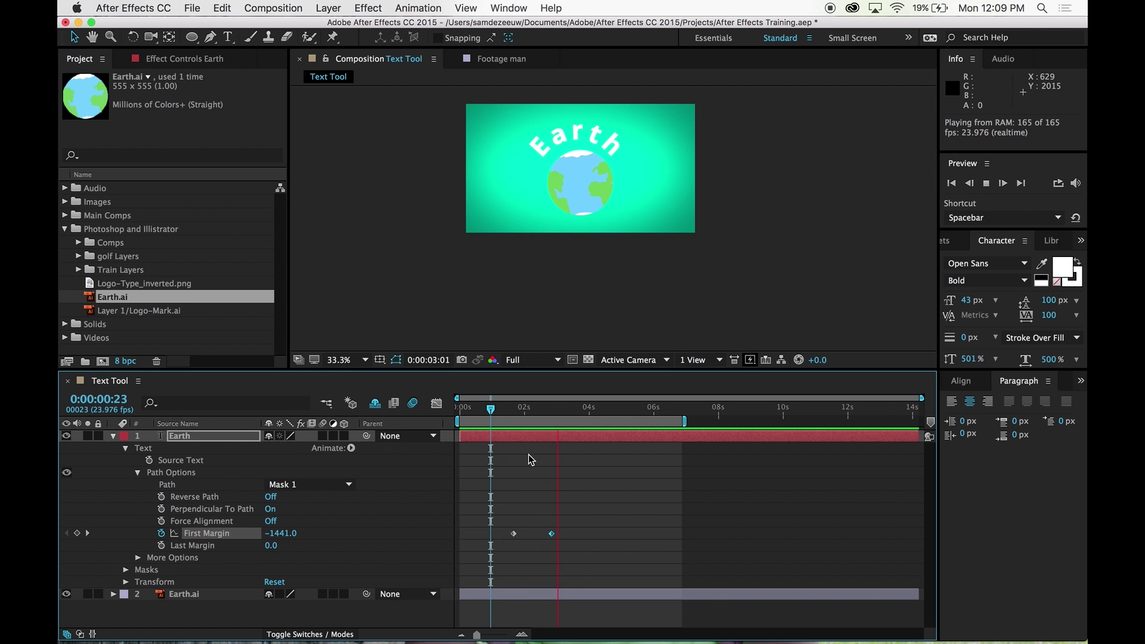
pyautogui.press('space')
# - Extend the work area to about 8.7 seconds and add a First Margin hold keyframe at 0:00:03:18
pyautogui.moveTo(557, 405); pyautogui.dragTo(581, 412)
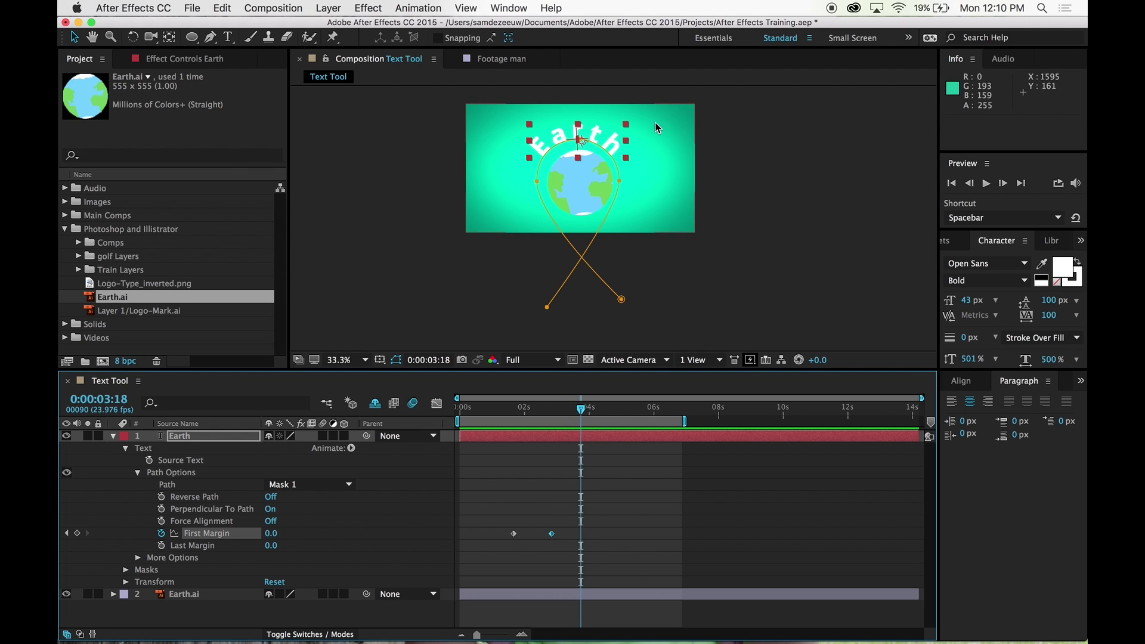
pyautogui.click(598, 476)
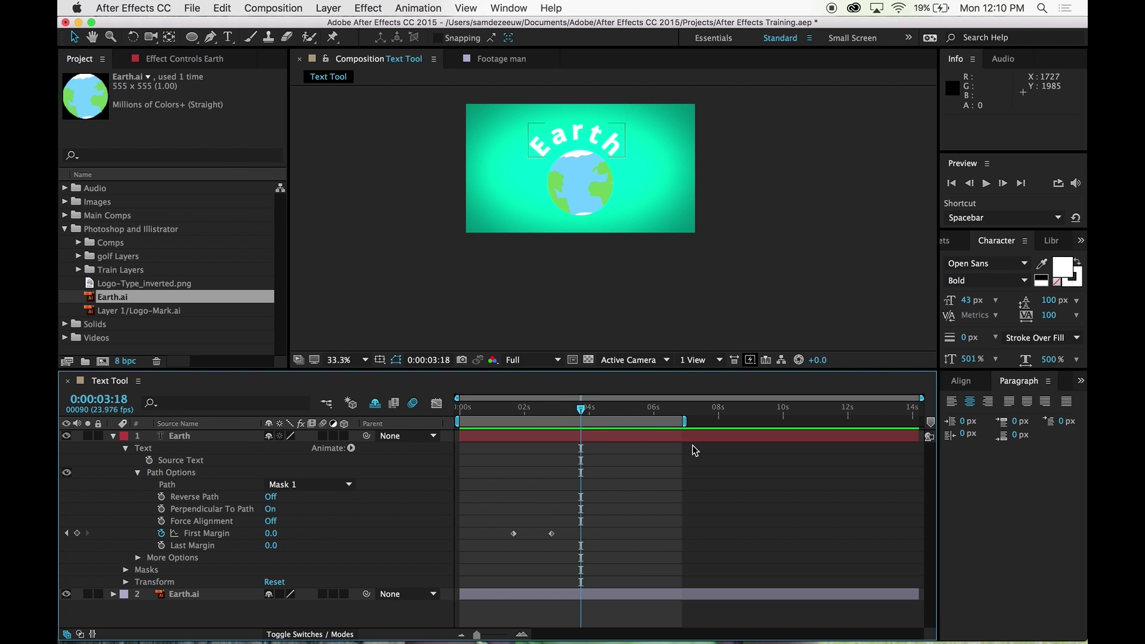
pyautogui.moveTo(684, 422); pyautogui.dragTo(734, 424)
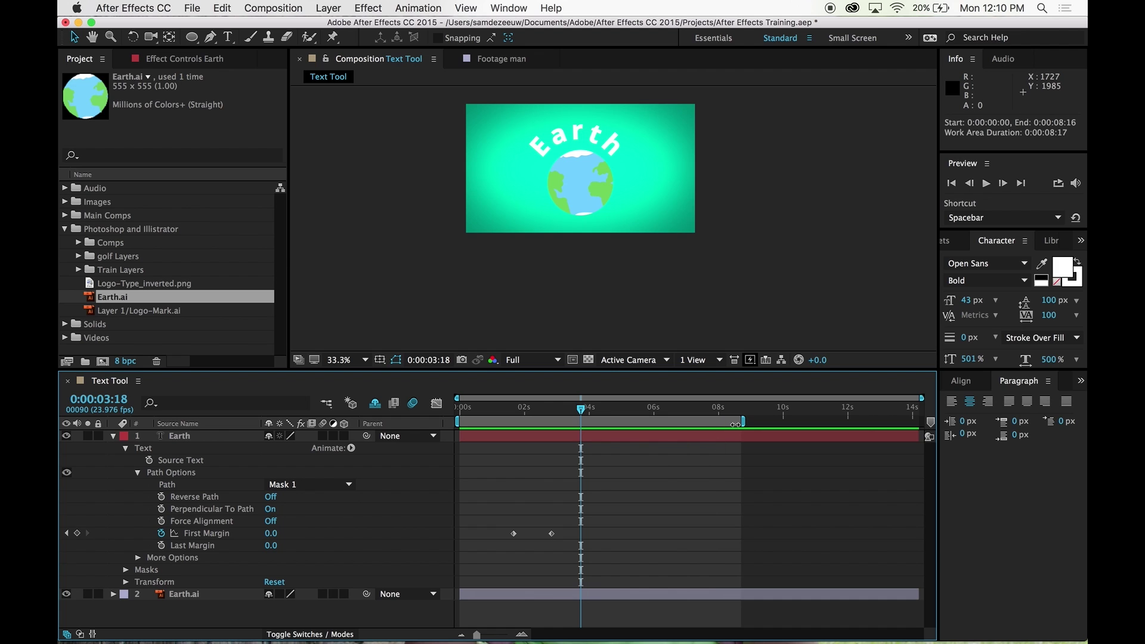
pyautogui.click(76, 533)
pyautogui.click(77, 534)
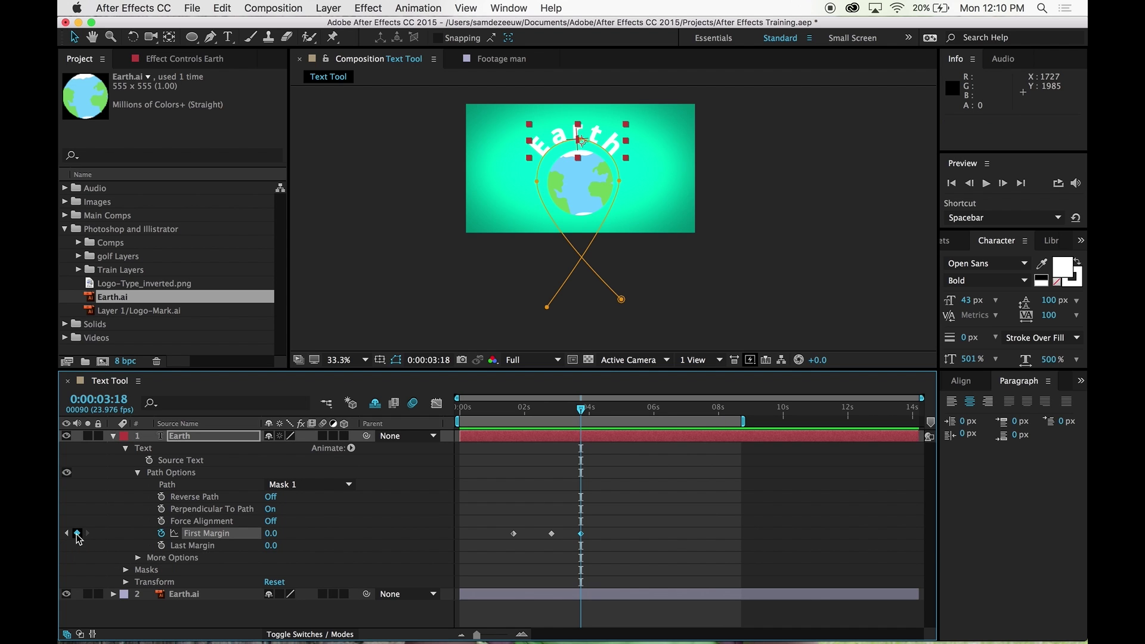
# - Keyframe First Margin to 1402 so Earth slides off right, retime it earlier, and preview
pyautogui.moveTo(596, 412); pyautogui.dragTo(658, 411)
pyautogui.moveTo(267, 533); pyautogui.dragTo(435, 533)
pyautogui.click(672, 522)
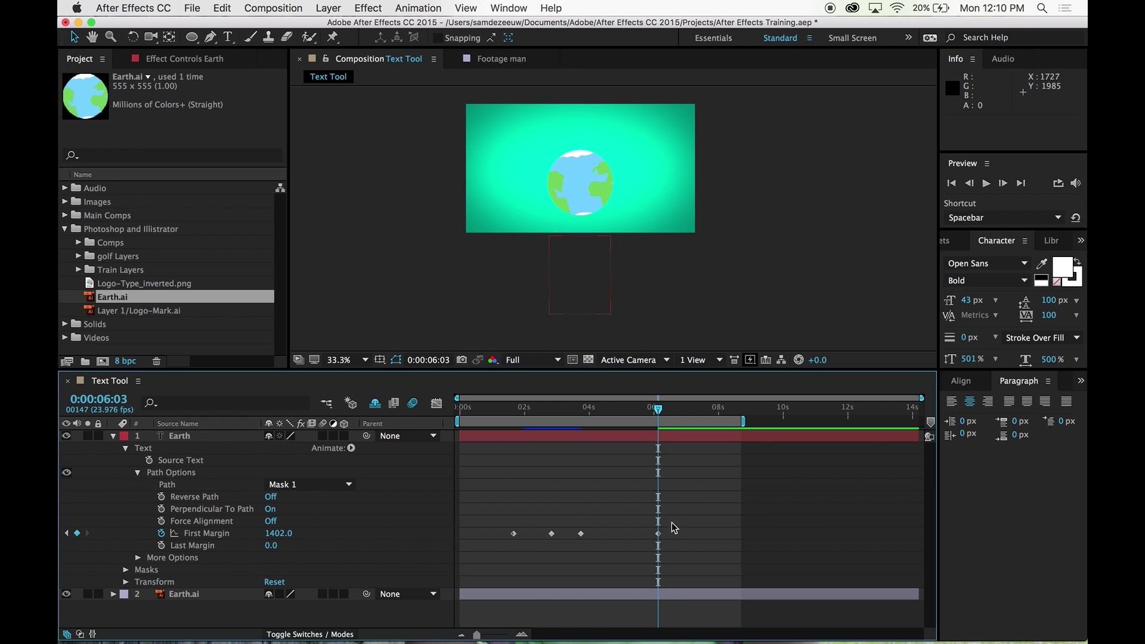
pyautogui.moveTo(660, 533); pyautogui.dragTo(634, 540)
pyautogui.click(610, 448)
pyautogui.moveTo(603, 409); pyautogui.dragTo(466, 436)
pyautogui.press('space')
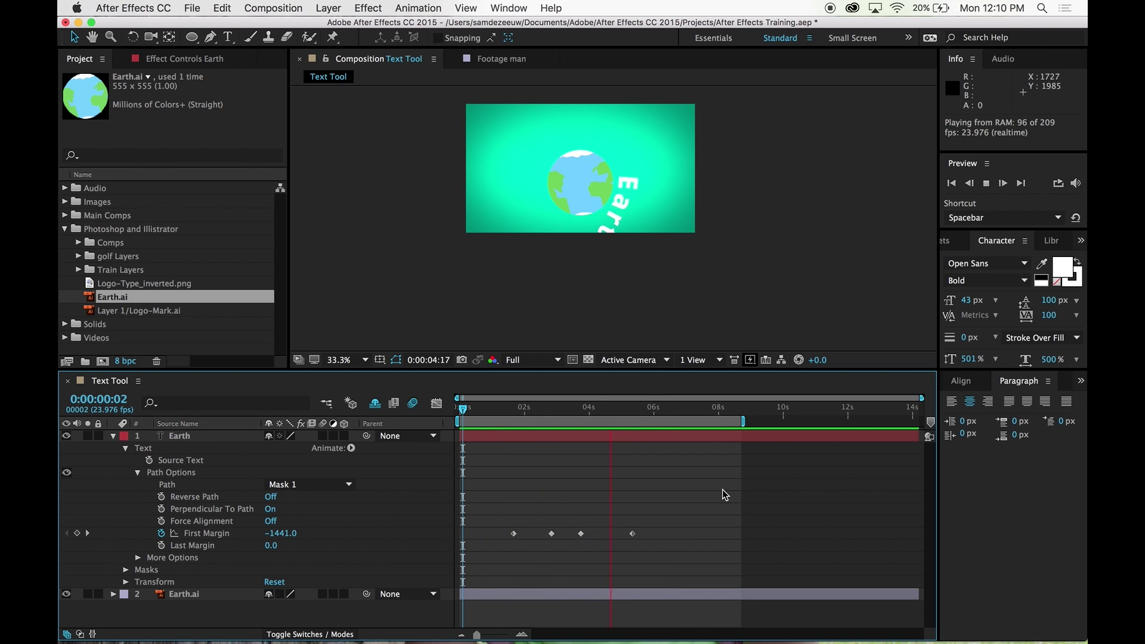
pyautogui.press('space')
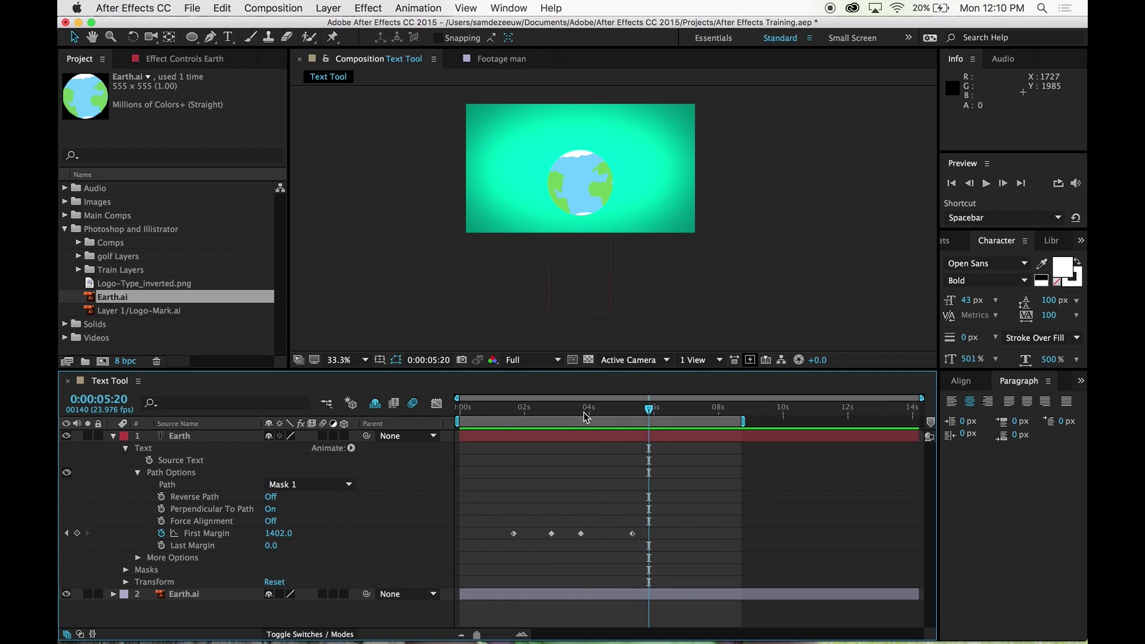
# - At 0:00:03:09, drag the mask's top vertex right so the curved Earth text centres over the globe
pyautogui.click(567, 409)
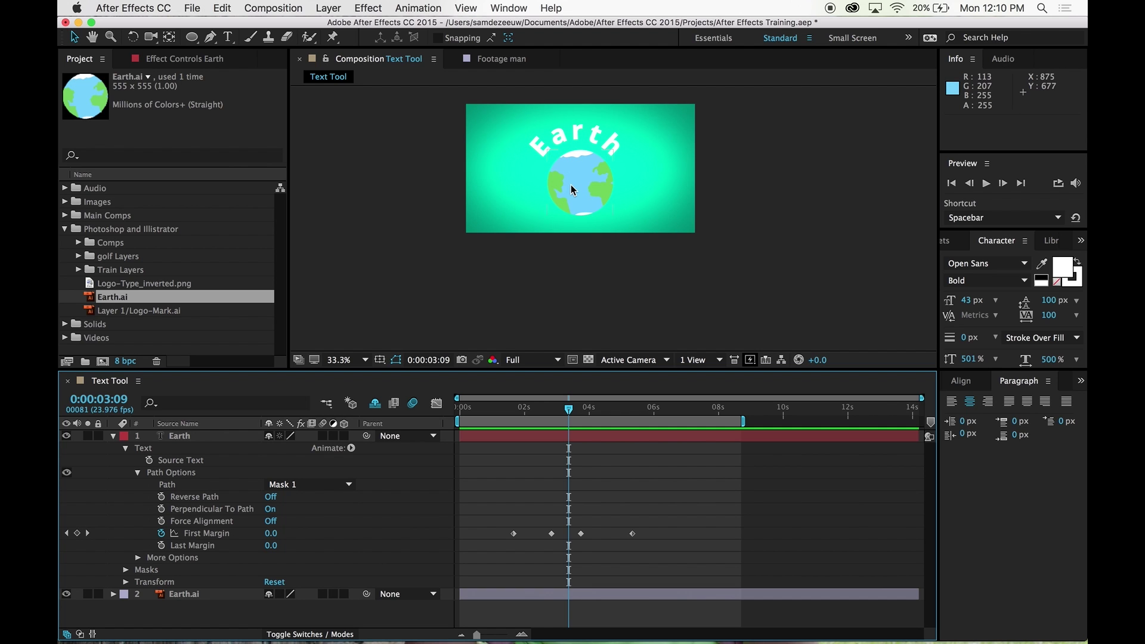
pyautogui.scroll(2, 572, 187)
pyautogui.moveTo(575, 192); pyautogui.dragTo(572, 299)
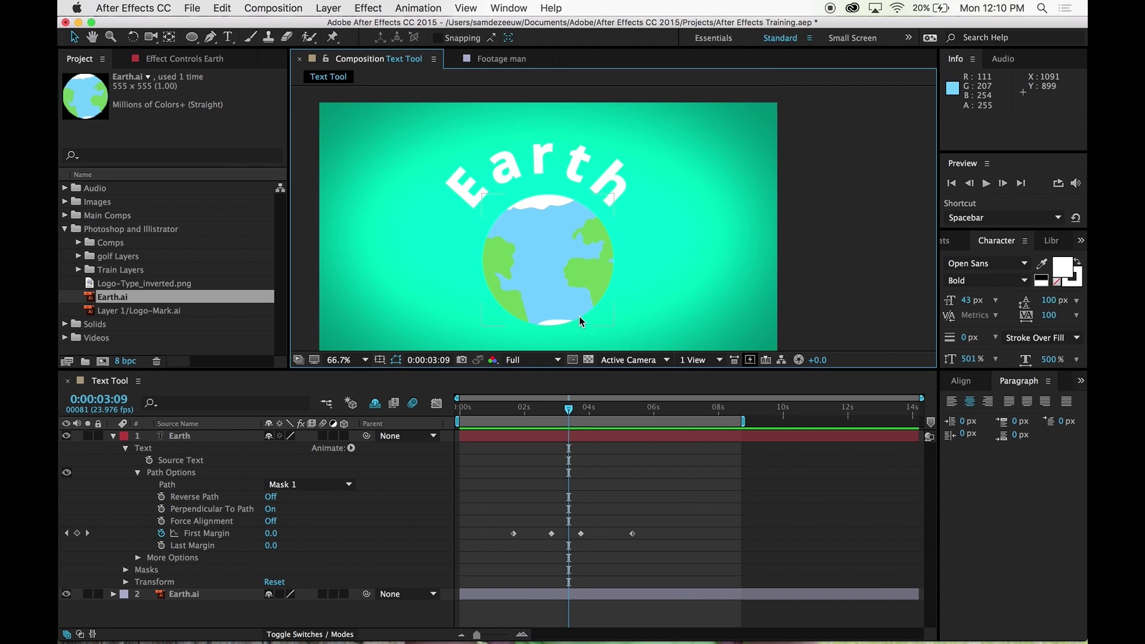
pyautogui.click(189, 437)
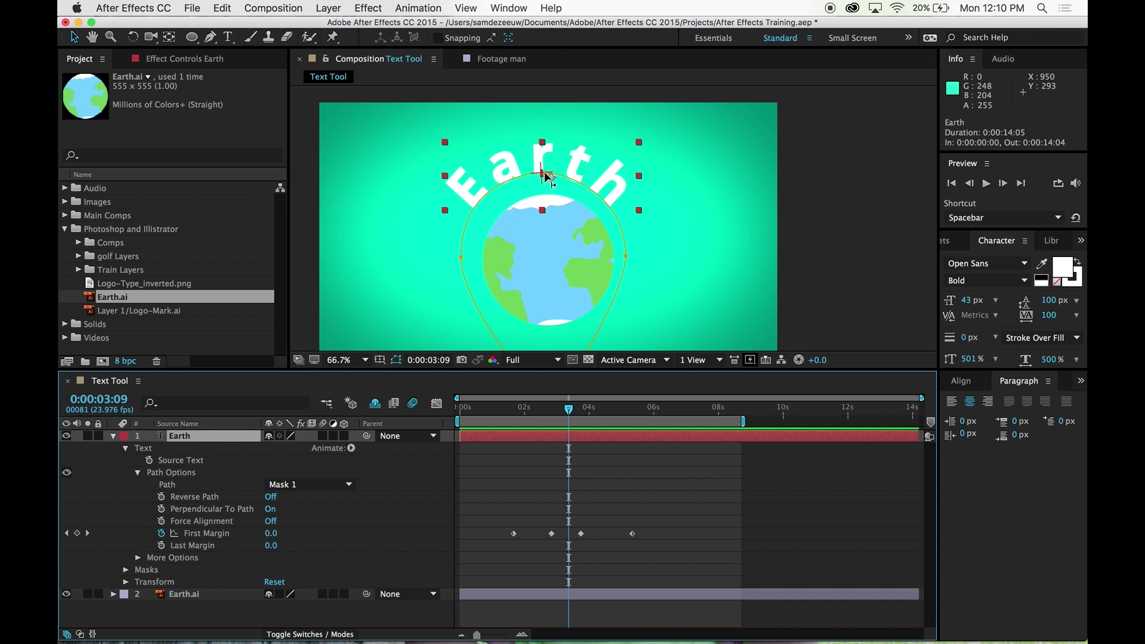
pyautogui.scroll(3, 544, 177)
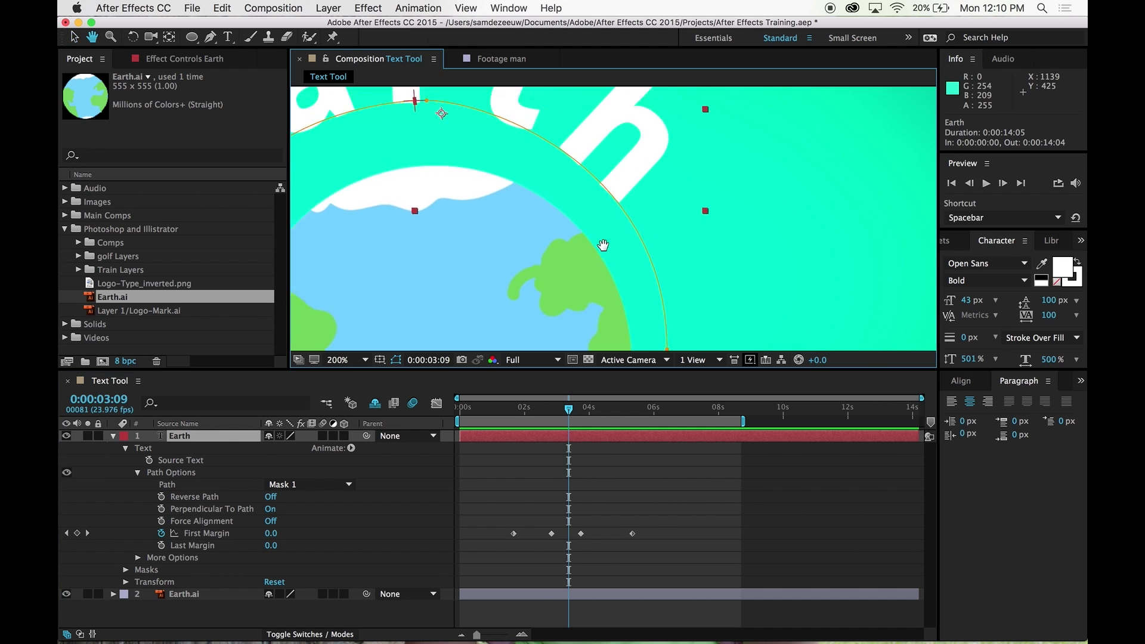
pyautogui.moveTo(489, 185)
pyautogui.mouseDown()
pyautogui.moveTo(525, 184)
pyautogui.moveTo(511, 189)
pyautogui.mouseUp()
pyautogui.scroll(-2, 542, 242)
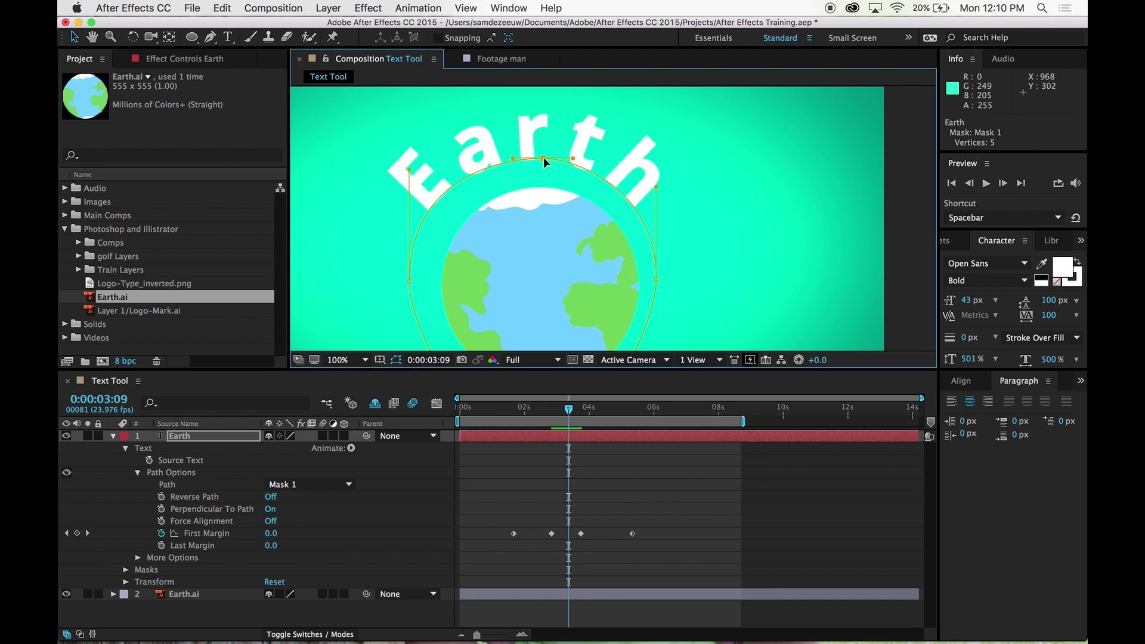
pyautogui.scroll(-5, 582, 225)
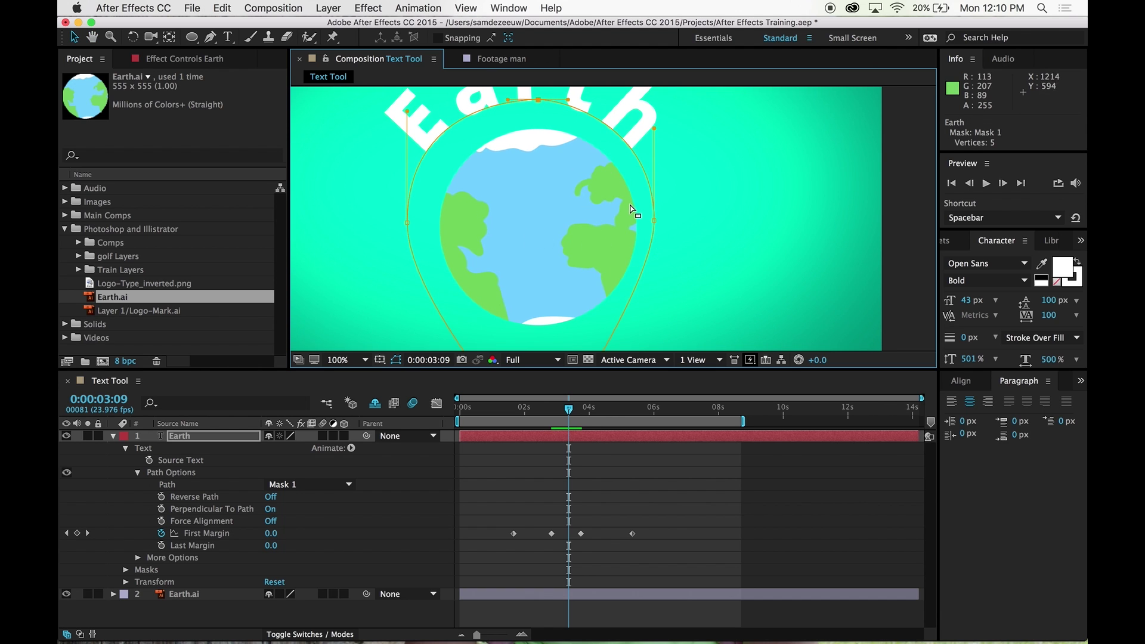
pyautogui.scroll(8, 638, 235)
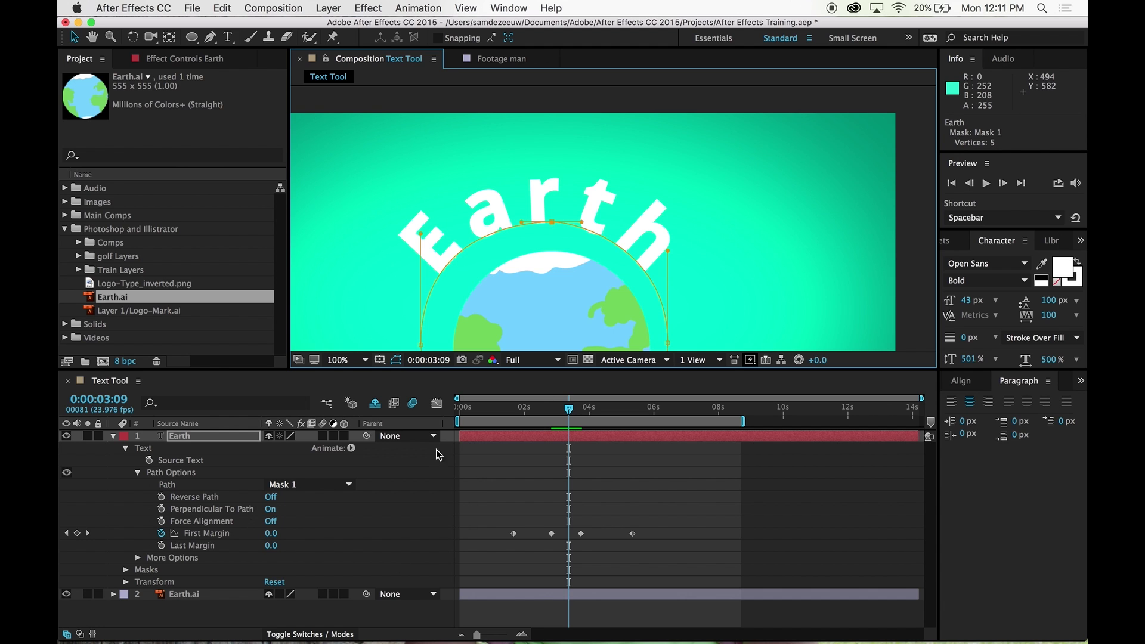
pyautogui.moveTo(607, 259); pyautogui.dragTo(617, 191)
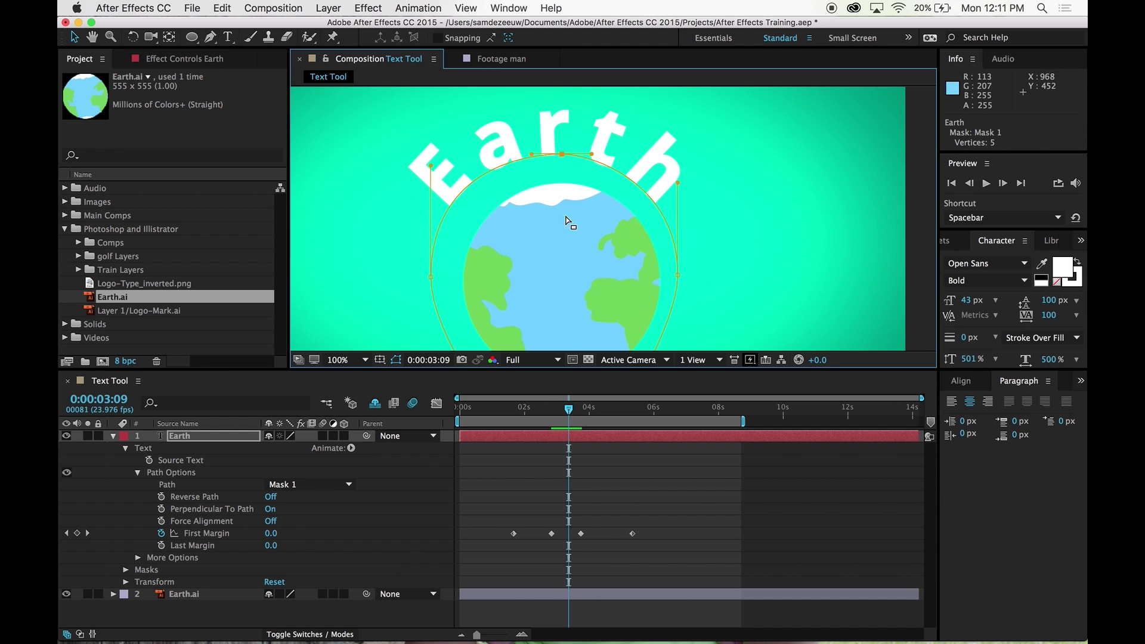
# - Reposition the lower-left path points, then undo the last end-point edit
pyautogui.scroll(-3, 682, 306)
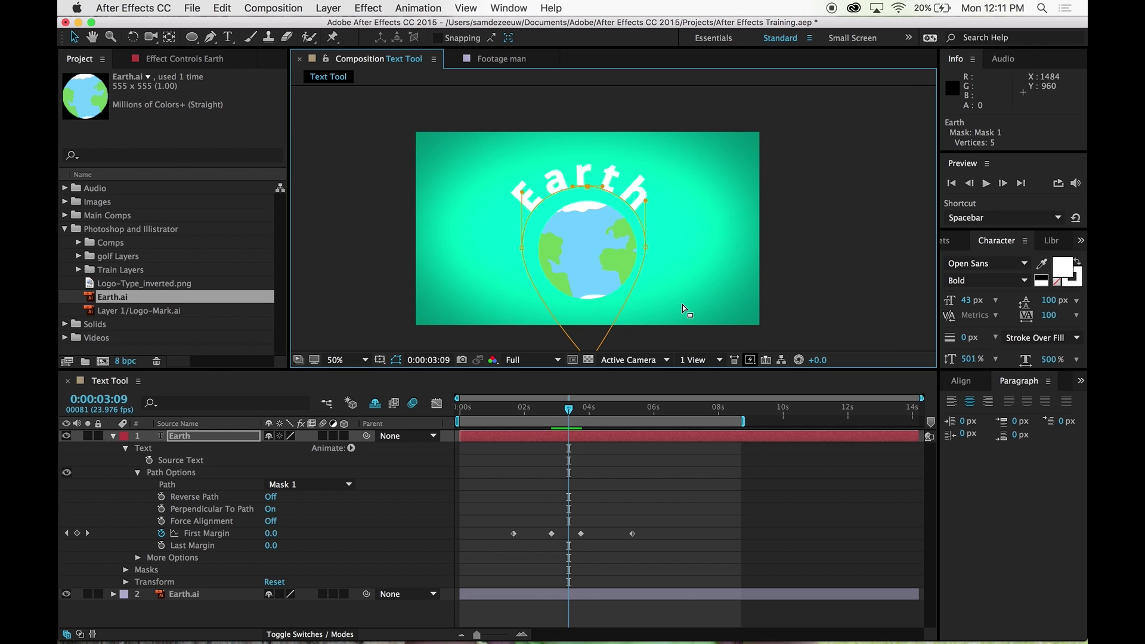
pyautogui.press('v')
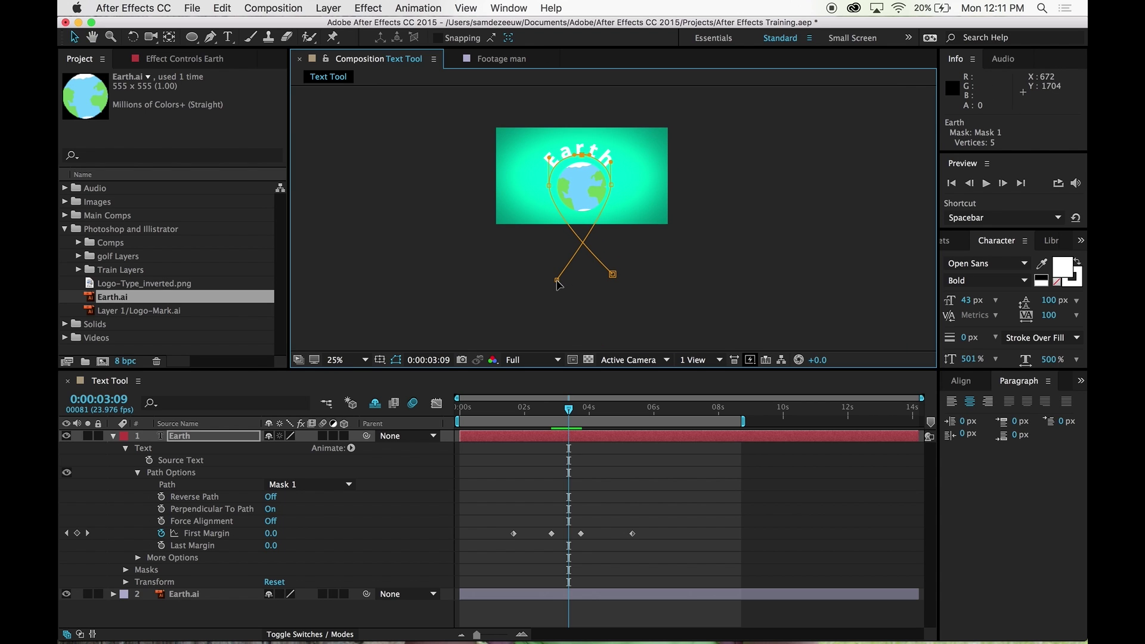
pyautogui.moveTo(557, 281); pyautogui.dragTo(544, 276)
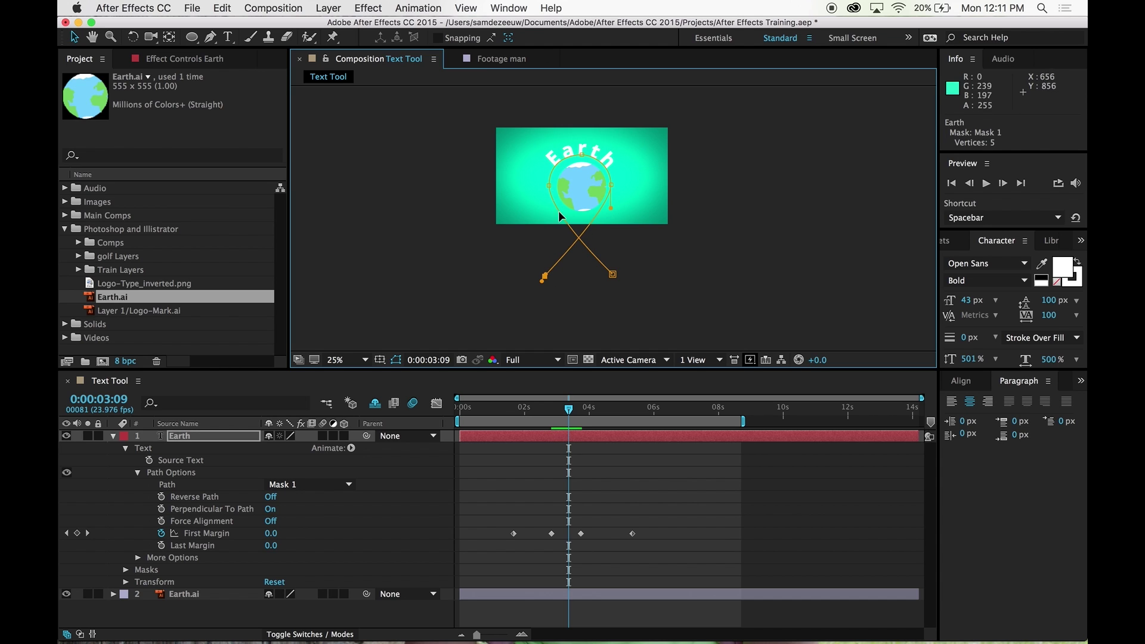
pyautogui.click(542, 280)
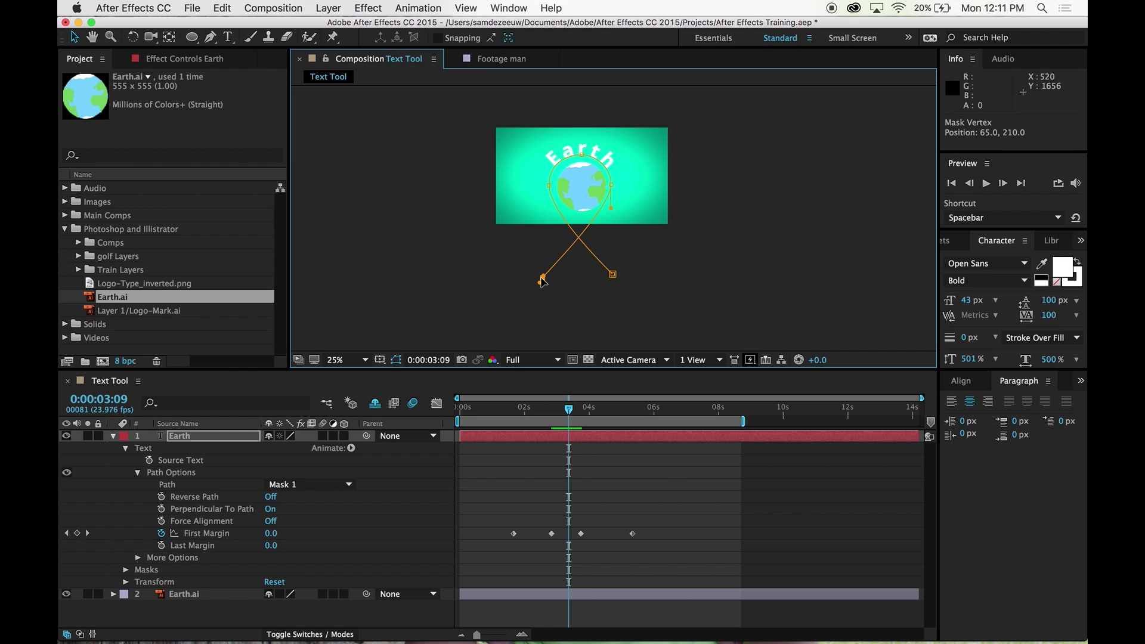
pyautogui.moveTo(542, 282); pyautogui.dragTo(542, 281)
pyautogui.press('.')
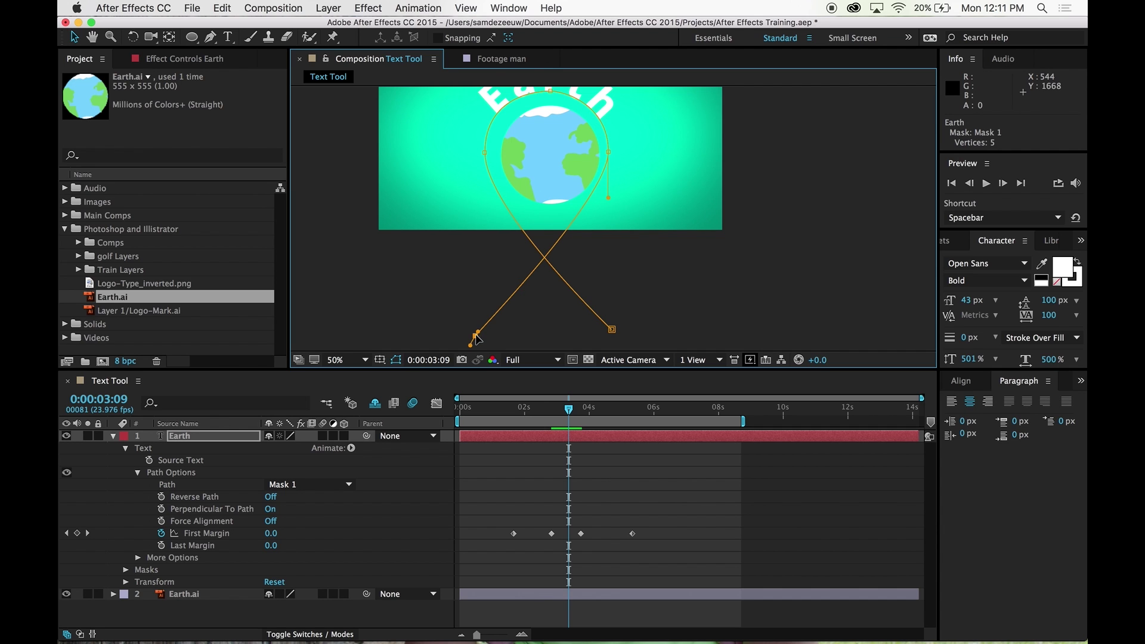
pyautogui.moveTo(477, 338)
pyautogui.mouseDown()
pyautogui.moveTo(616, 258)
pyautogui.moveTo(672, 183)
pyautogui.moveTo(624, 232)
pyautogui.moveTo(463, 335)
pyautogui.mouseUp()
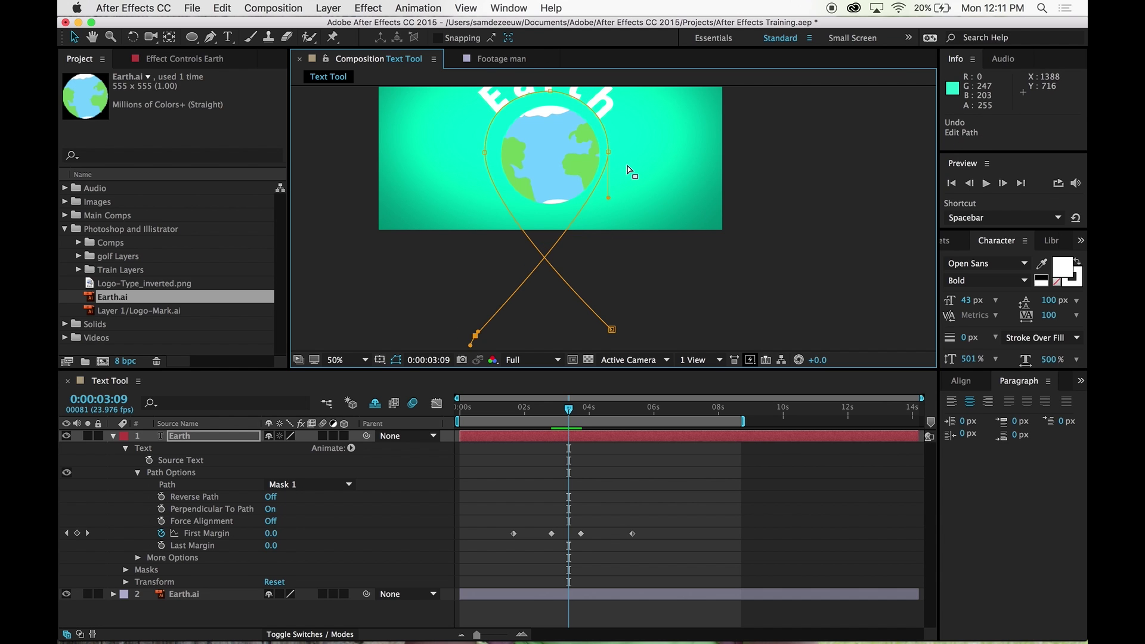
pyautogui.press('super+z')
# - Fit the comp in the view and preview Earth sliding along the path from 1:12
pyautogui.scroll(3, 517, 295)
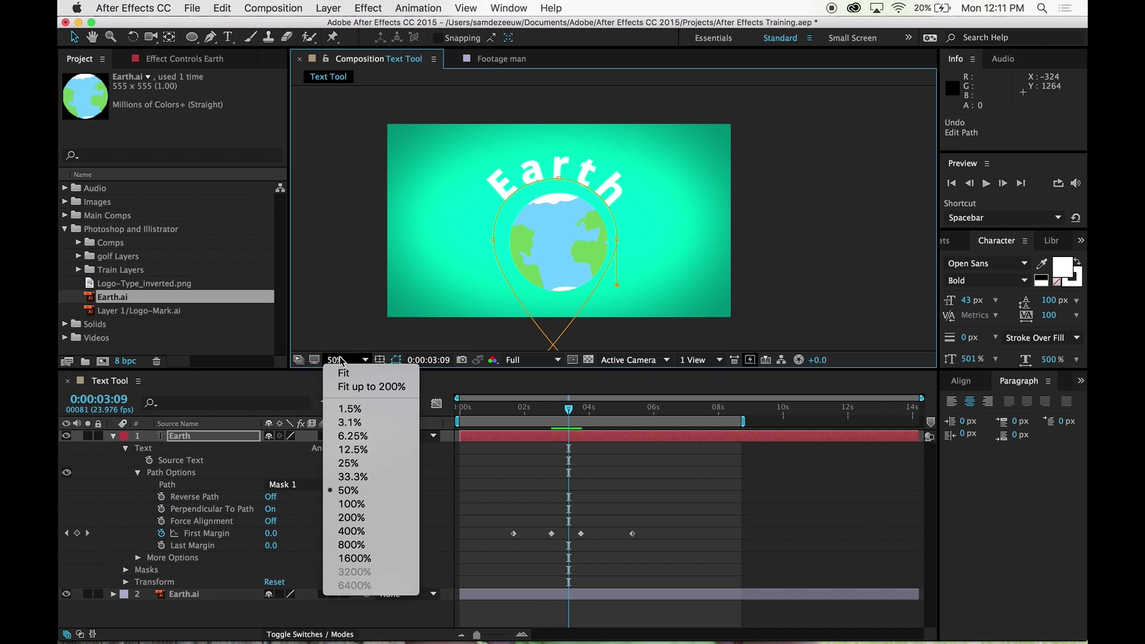
pyautogui.click(337, 360)
pyautogui.click(598, 370)
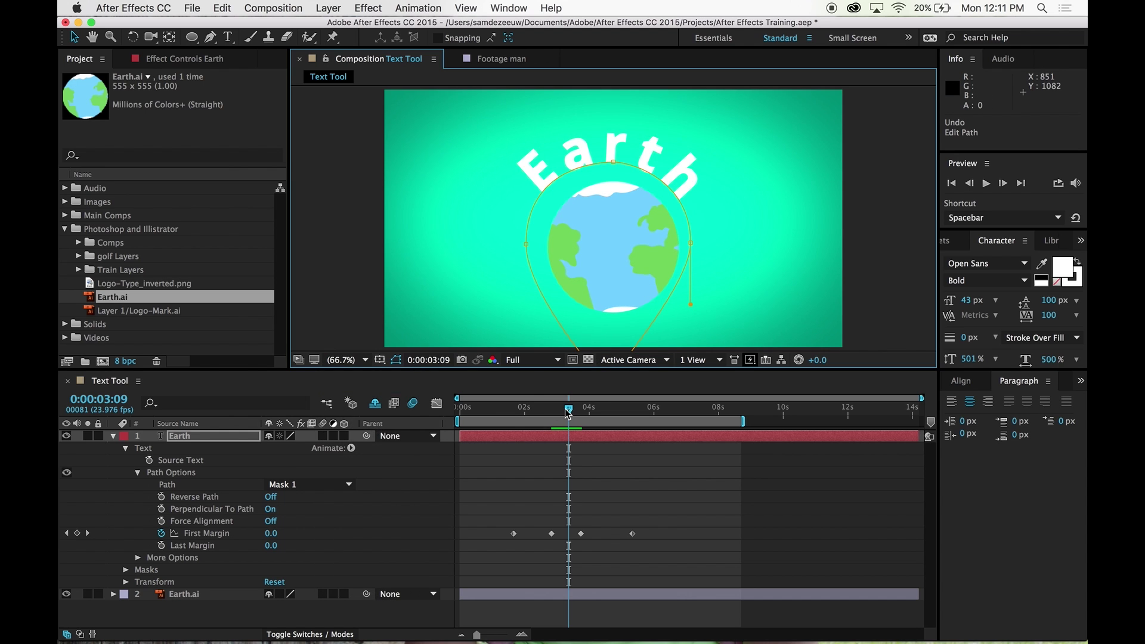
pyautogui.moveTo(568, 411); pyautogui.dragTo(508, 420)
pyautogui.press('space')
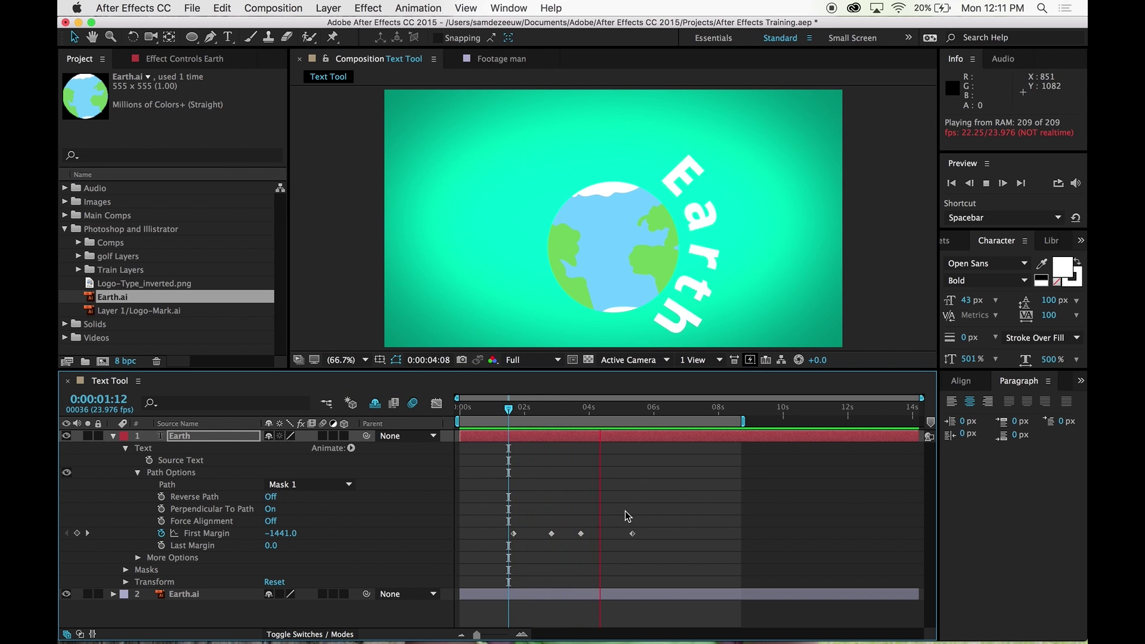
pyautogui.press('space')
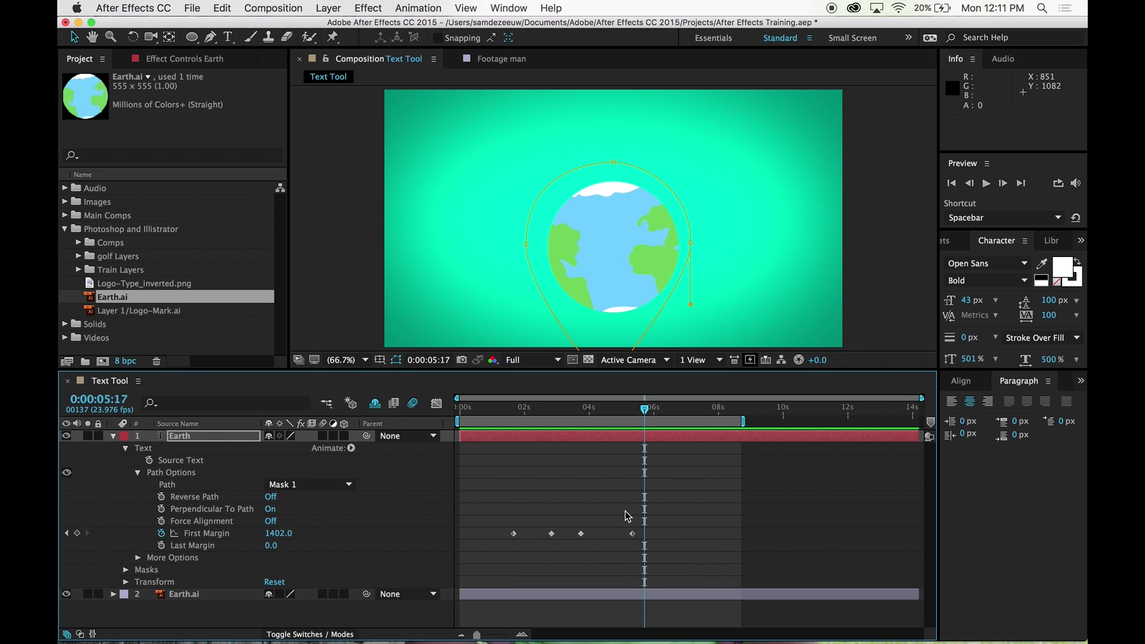
# - Apply Easy Ease to the two middle First Margin keyframes and scrub to check the motion
pyautogui.moveTo(600, 553); pyautogui.dragTo(532, 512)
pyautogui.rightClick(552, 535)
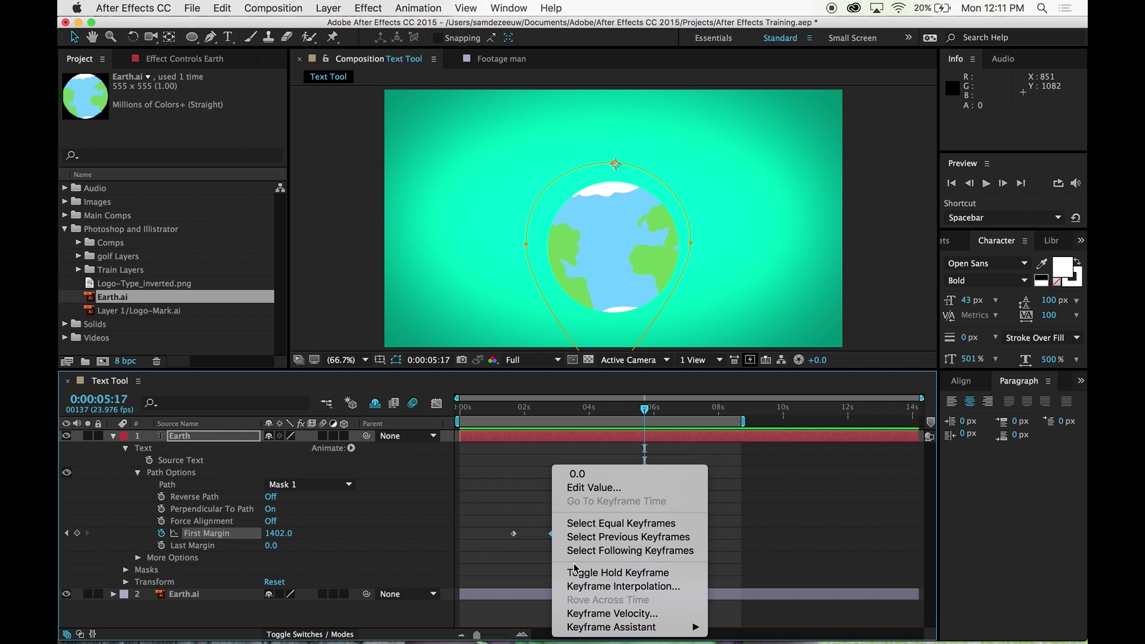
pyautogui.moveTo(596, 631)
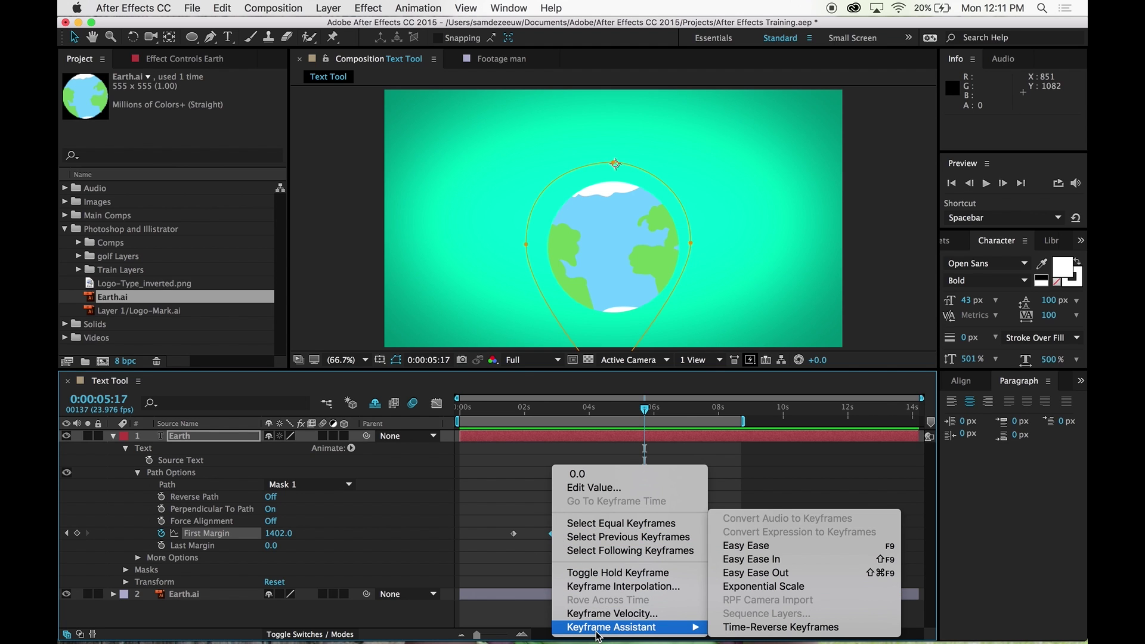
pyautogui.click(745, 548)
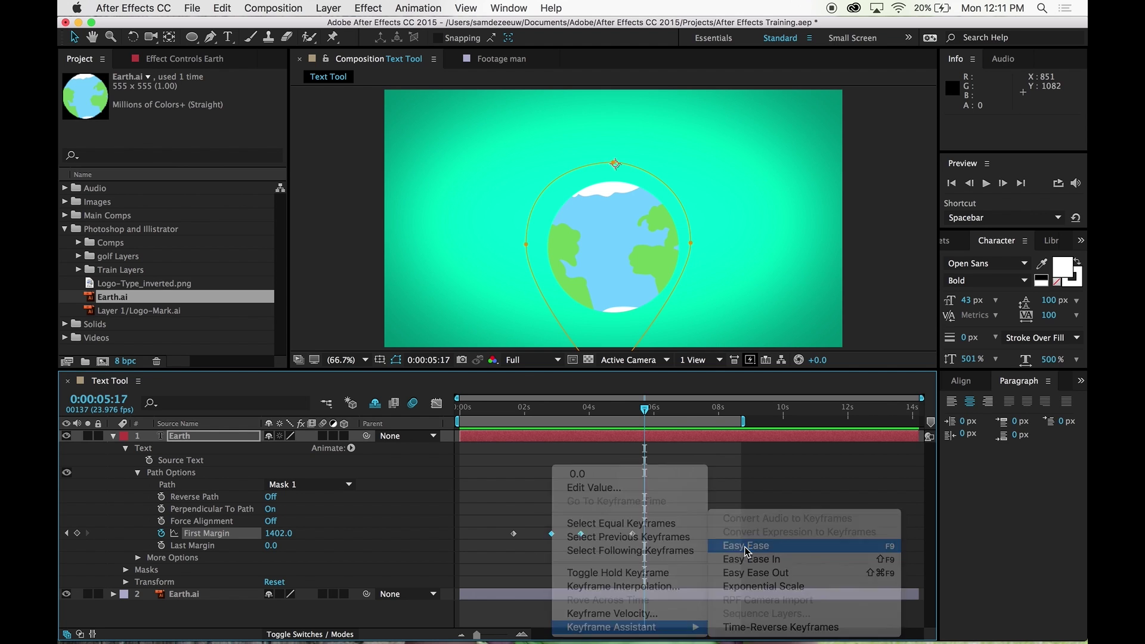
pyautogui.moveTo(535, 413); pyautogui.dragTo(639, 422)
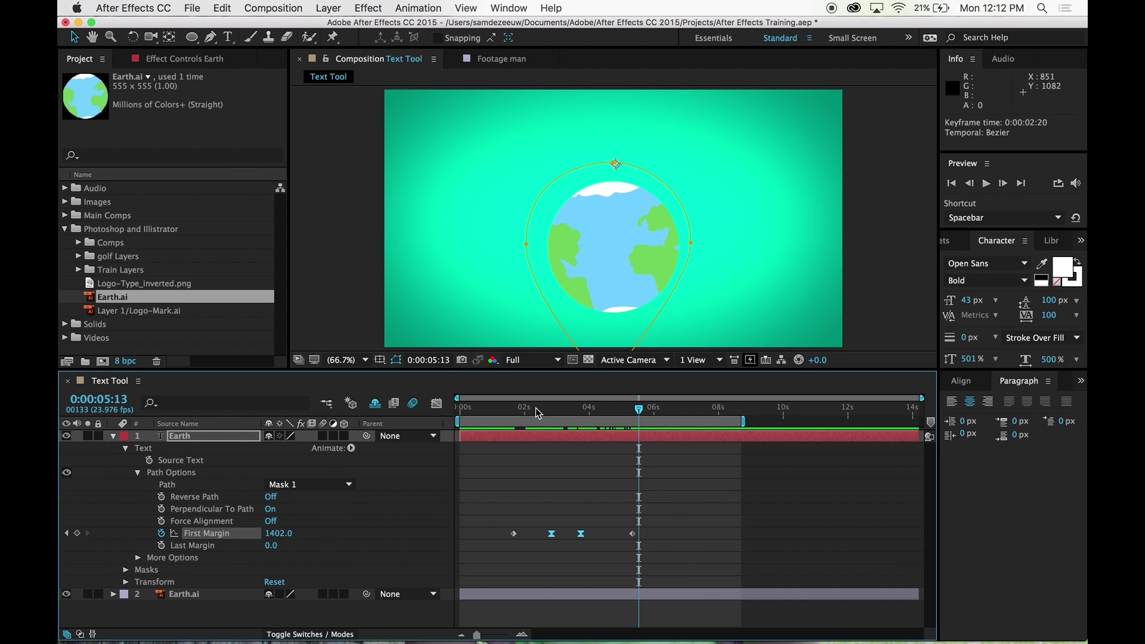
# - Enable the Motion Blur switch on the Earth layer, checking it at 2:05
pyautogui.moveTo(538, 413); pyautogui.dragTo(533, 416)
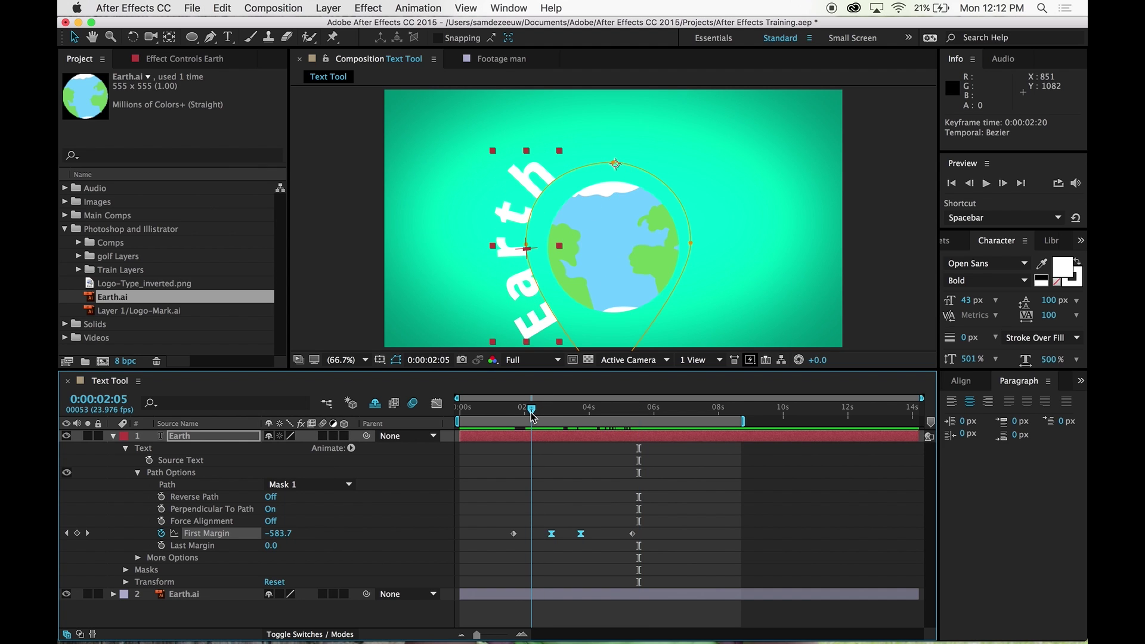
pyautogui.click(322, 435)
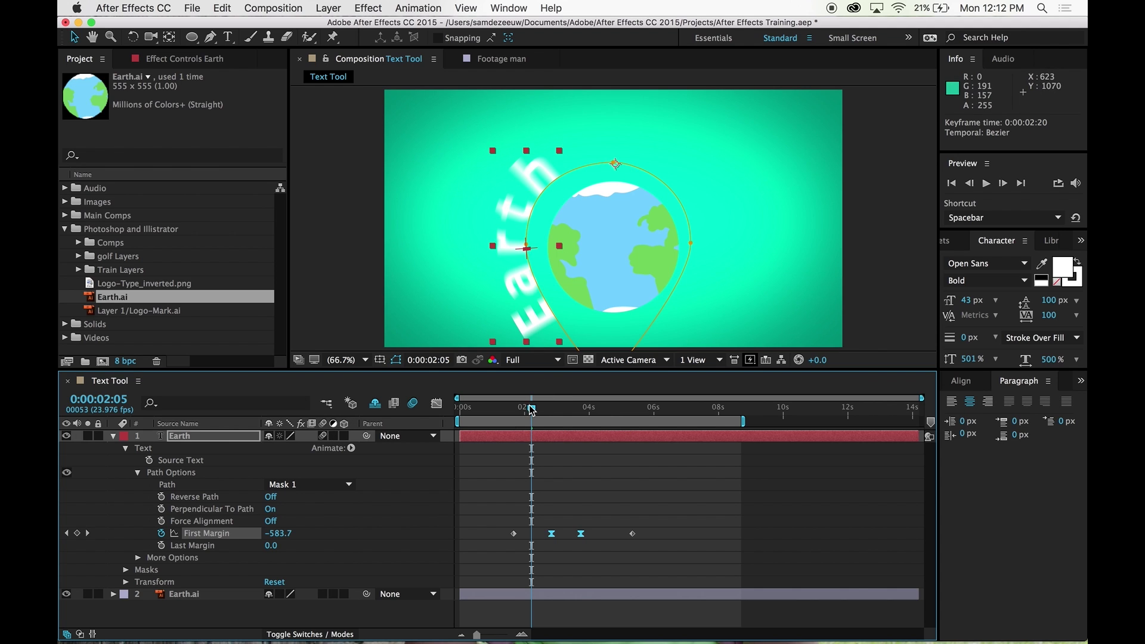
pyautogui.moveTo(532, 410); pyautogui.dragTo(508, 410)
# - Deselect the Earth layer and preview the motion-blurred slide from 1:12
pyautogui.click(657, 490)
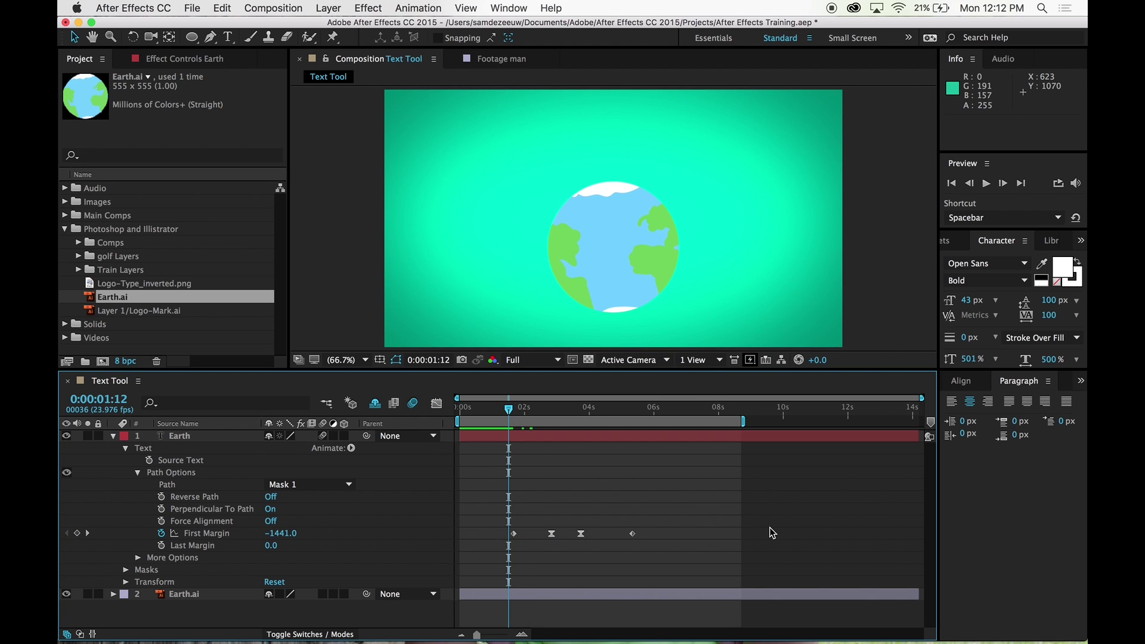
pyautogui.press('space')
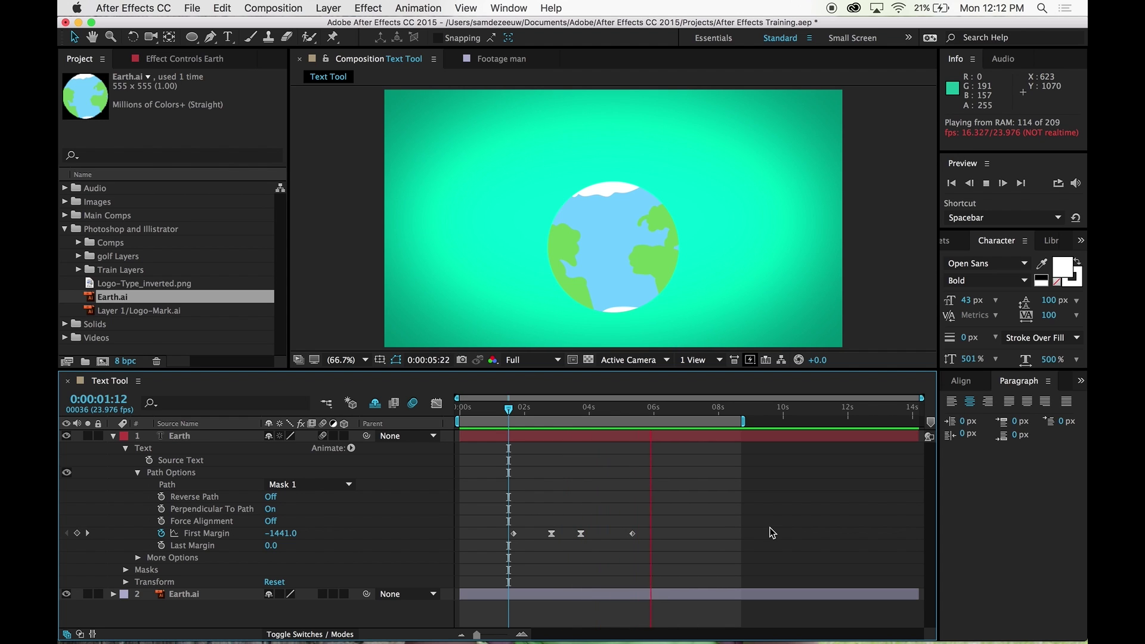
pyautogui.press('space')
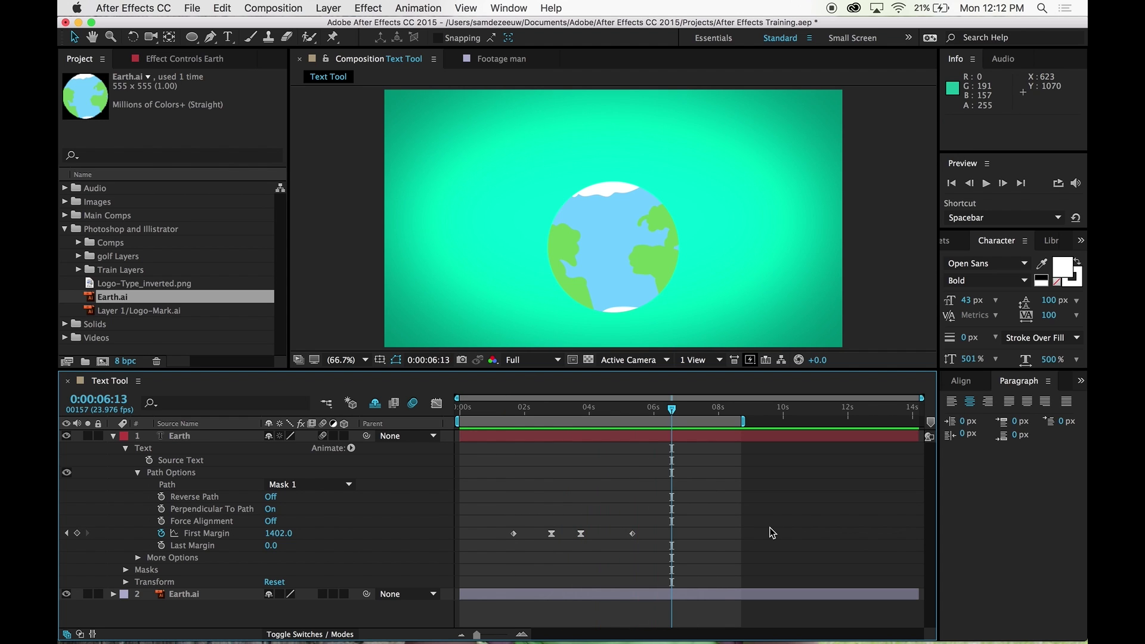